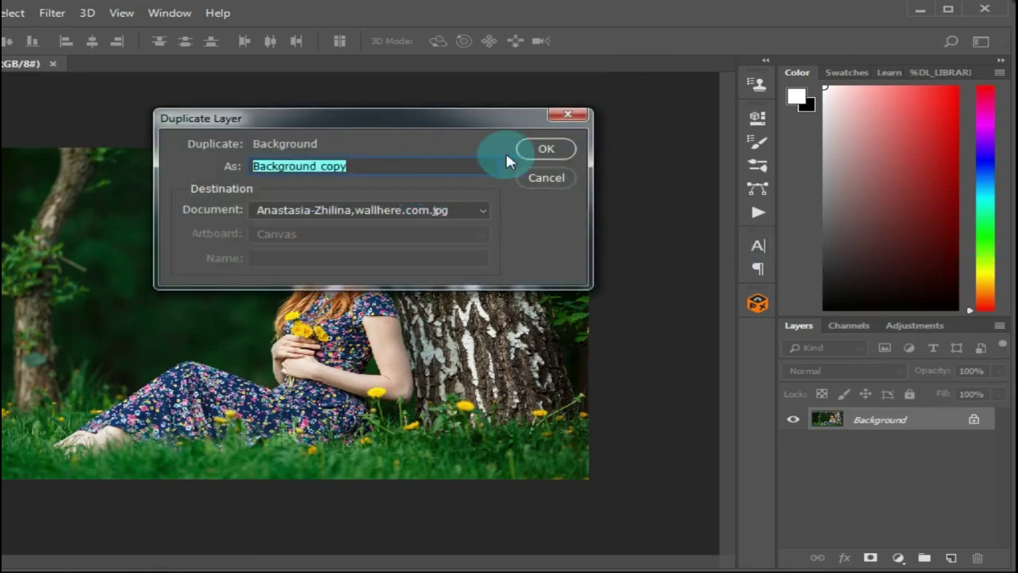
Step: Duplicate the Background layer as "Background copy" and open the Camera Raw Filter on the copy
left_click(547, 150)
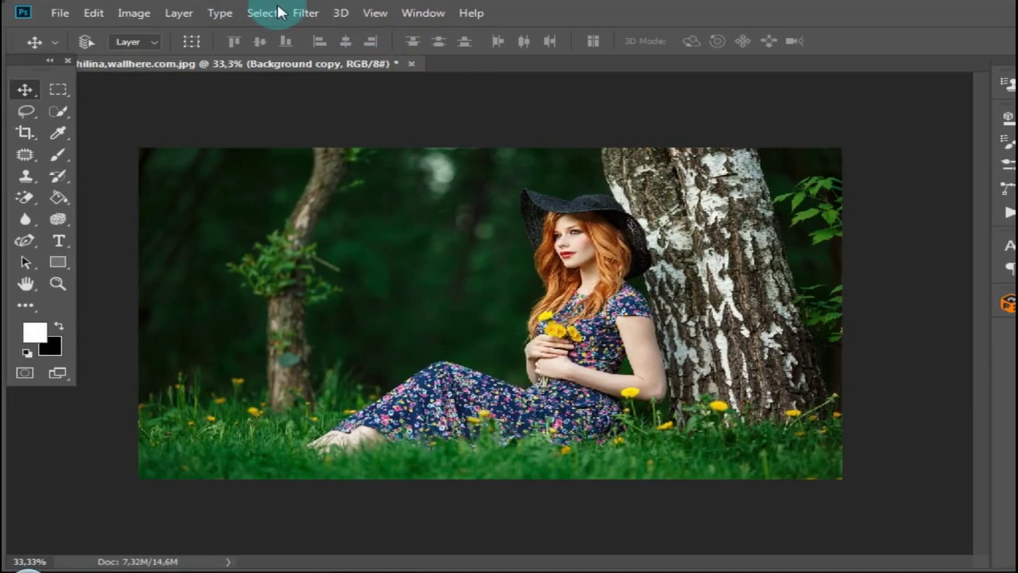
left_click(211, 13)
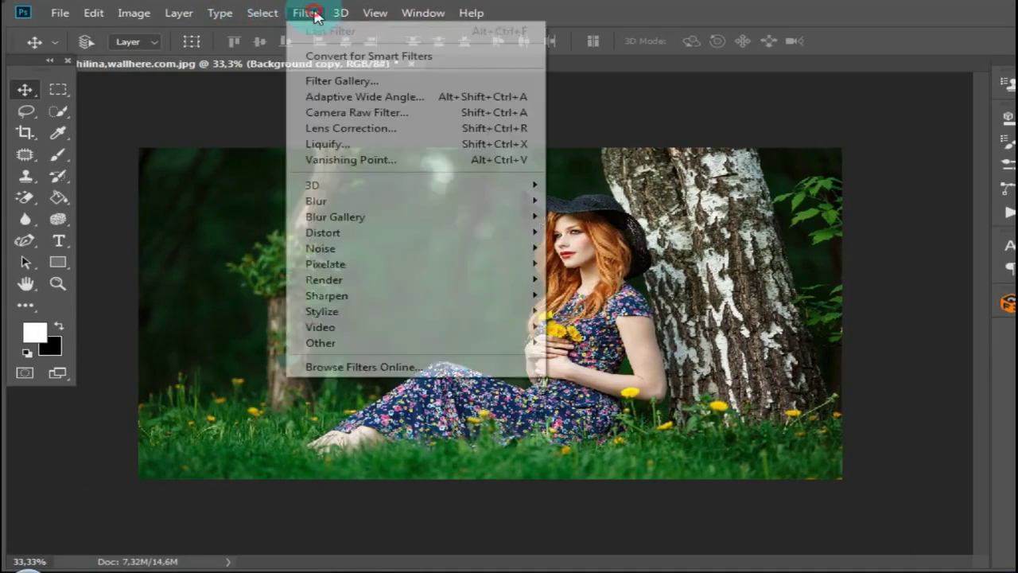
left_click(344, 115)
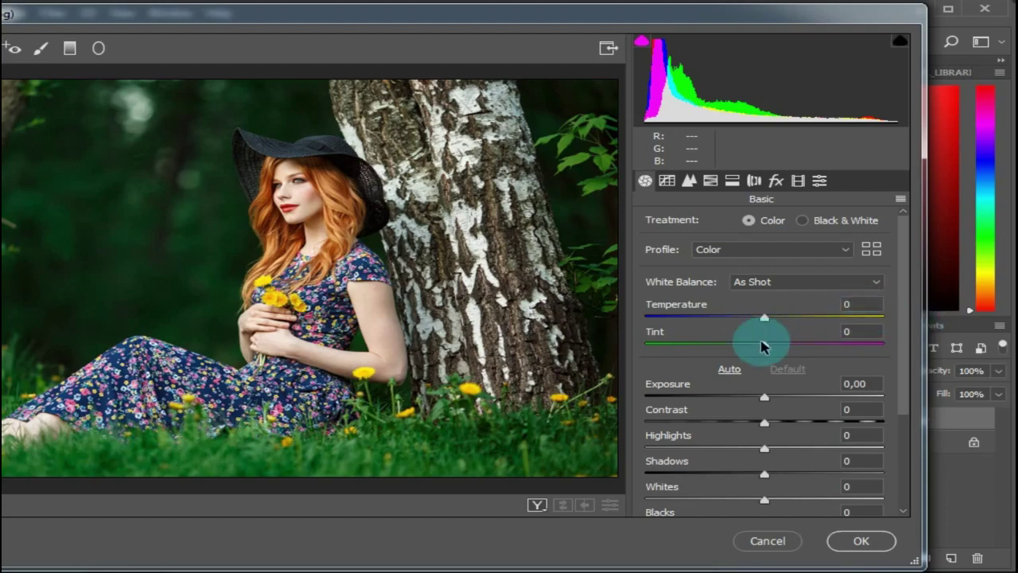
Step: Set the white balance to Temperature +15 and Tint +5
left_click(859, 303)
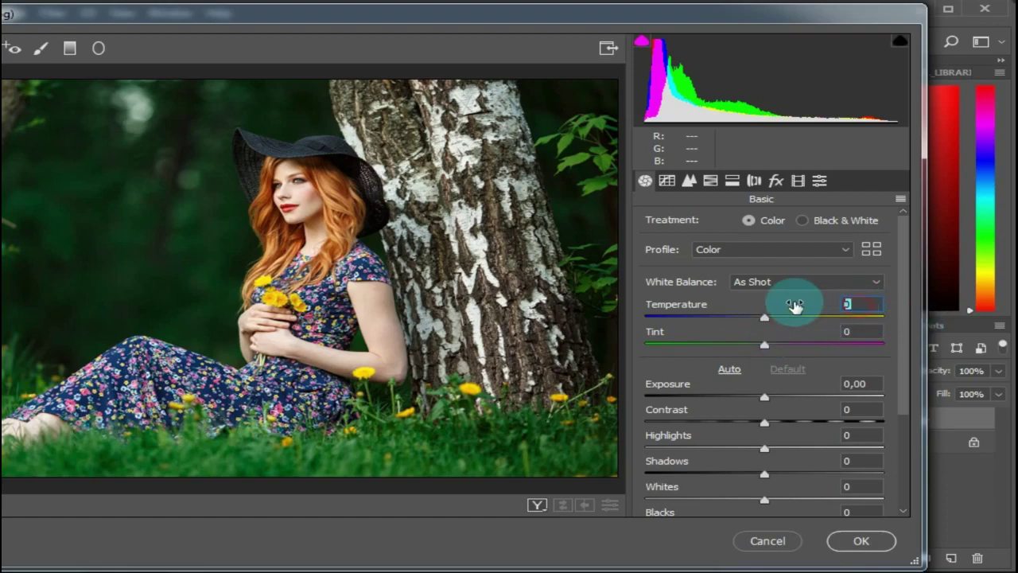
type("15")
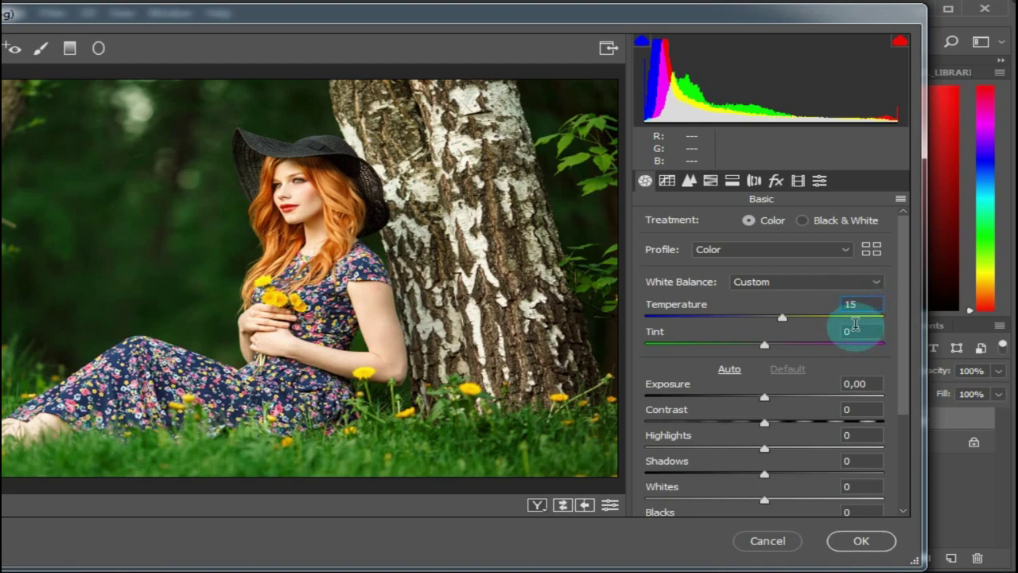
left_click(854, 333)
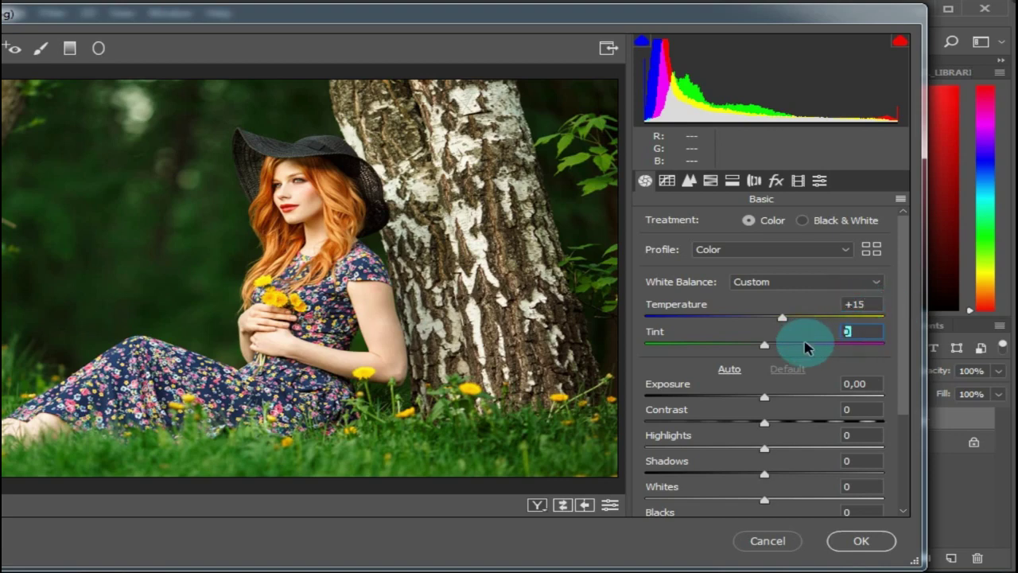
type("5")
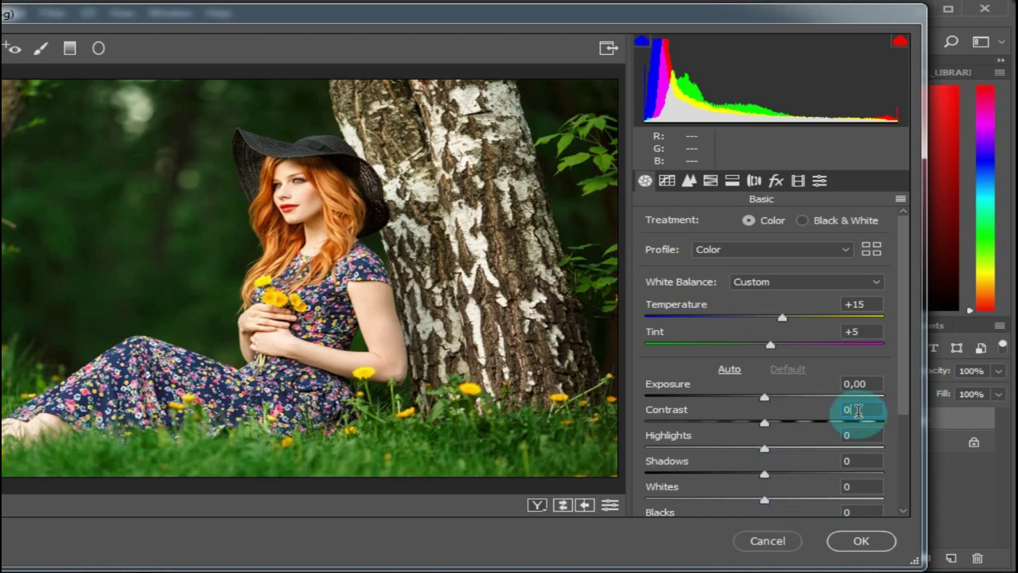
Step: Set Contrast to +10 and lower Highlights to -80 in the basic adjustments
left_click(860, 410)
type("1")
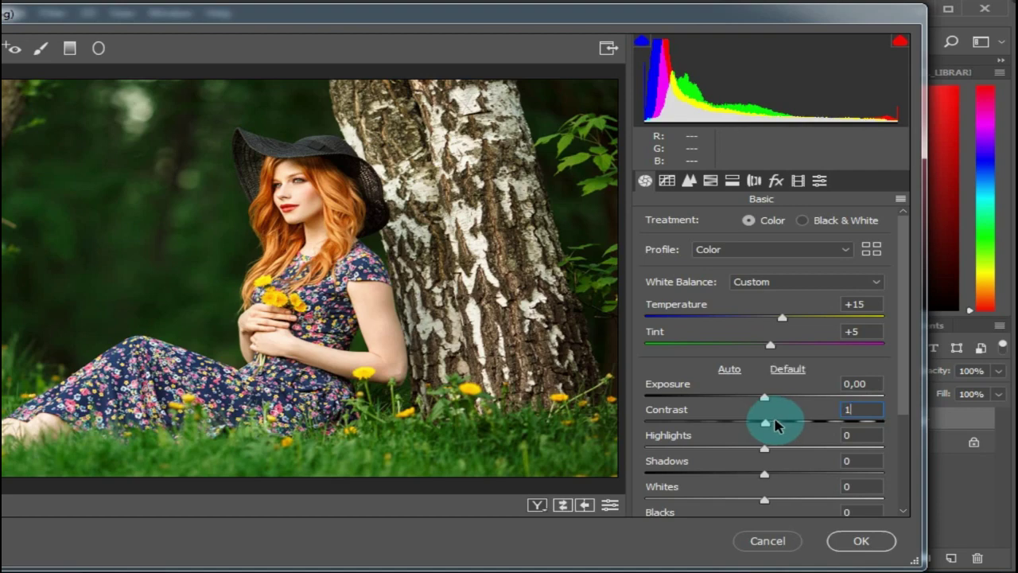
type("0")
scroll(899, 374, "down", 2)
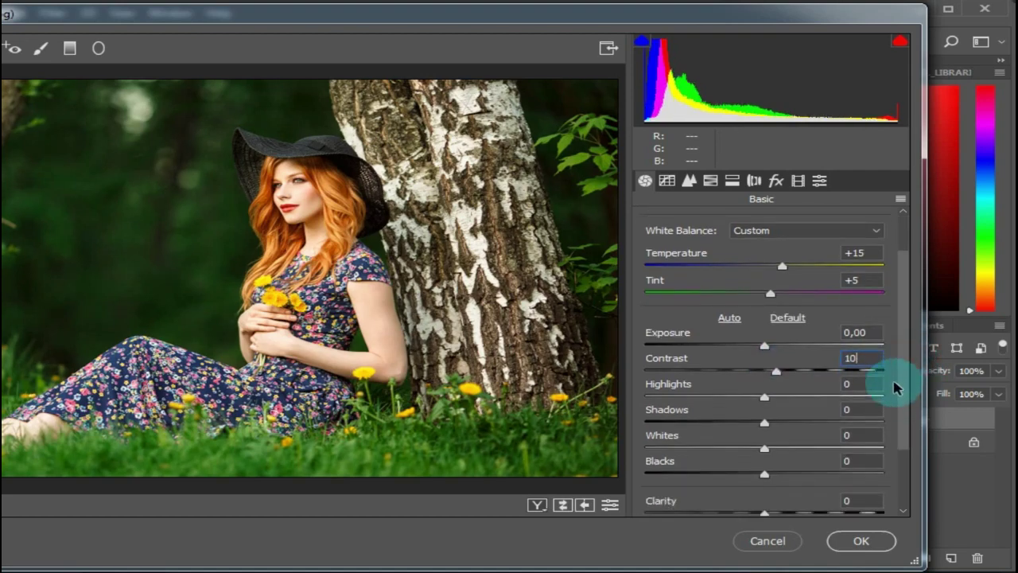
scroll(897, 390, "down", 2)
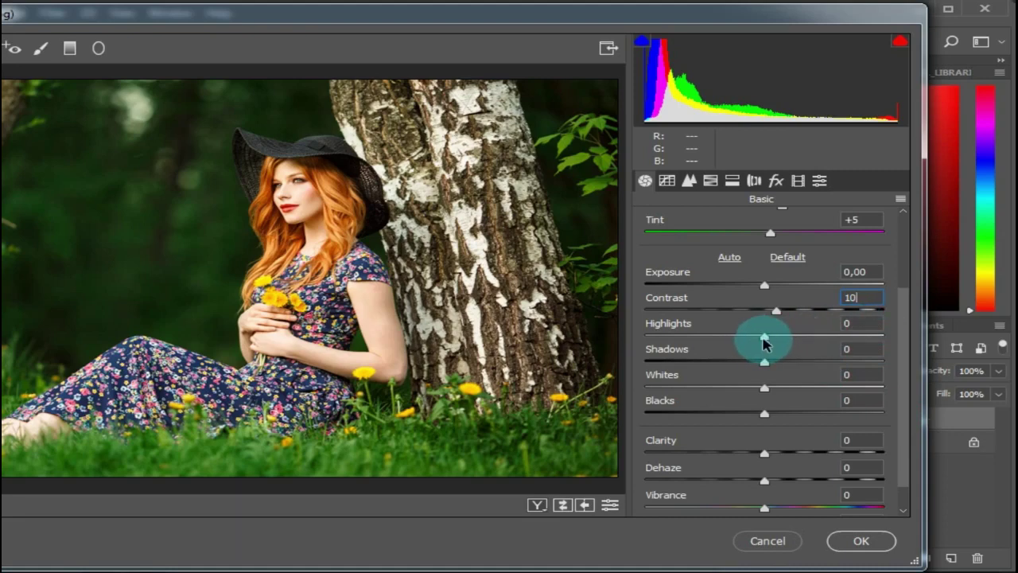
left_click_drag(764, 340, 678, 350)
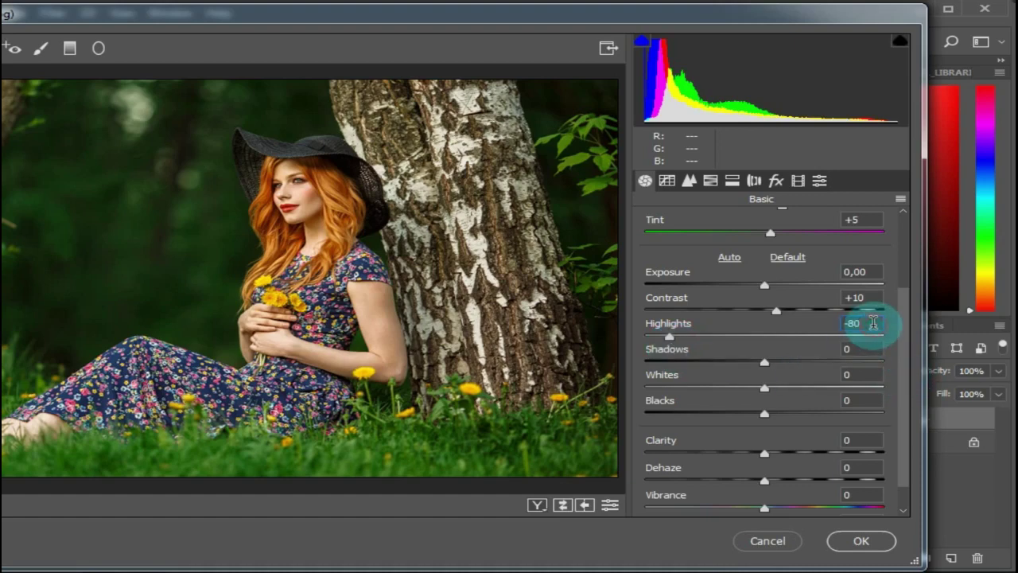
left_click(873, 322)
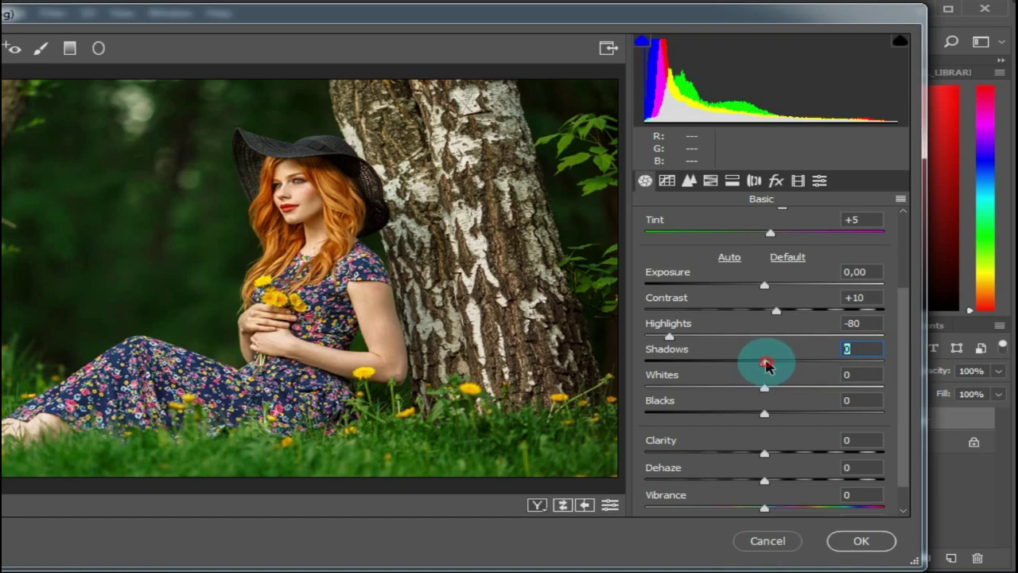
Step: Set the remaining tonal adjustments to Shadows +30, Whites -40 and Blacks -40
left_click_drag(765, 362, 802, 375)
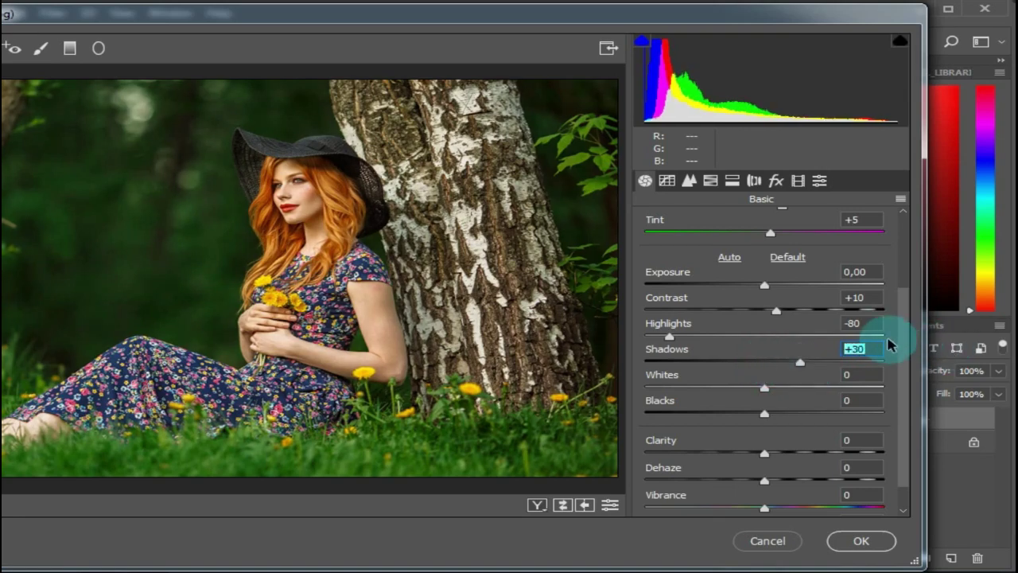
left_click(877, 348)
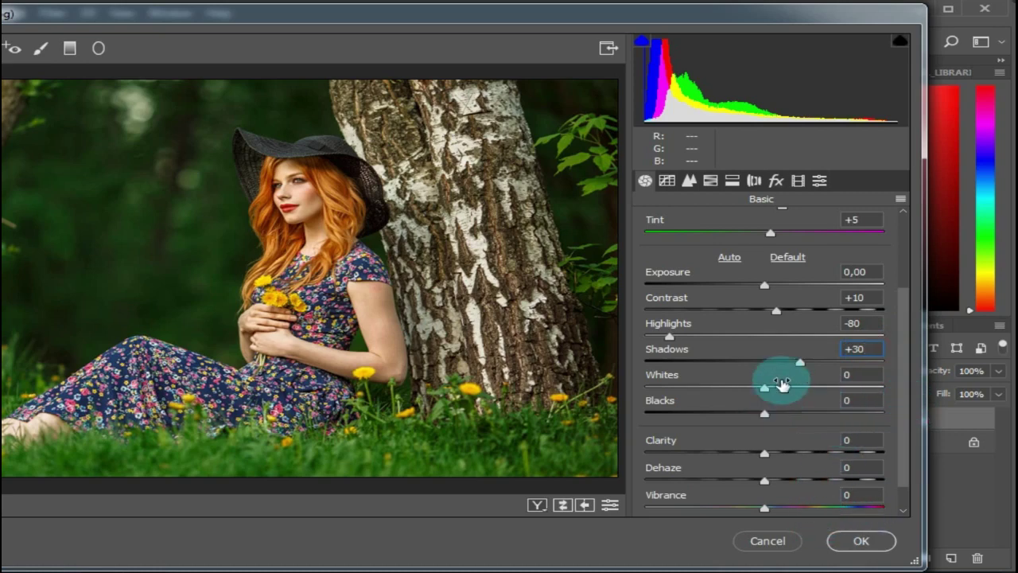
left_click_drag(763, 390, 717, 395)
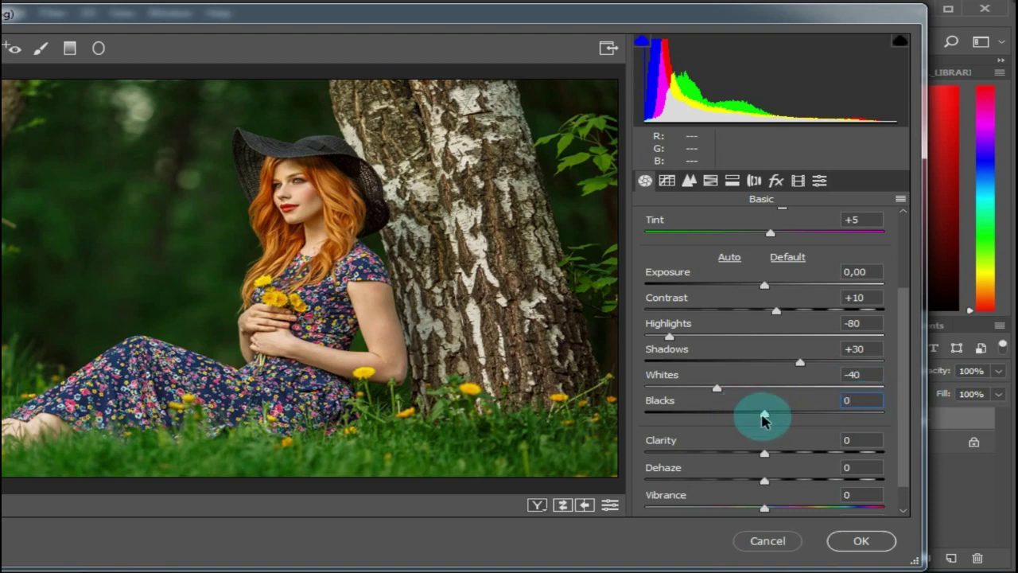
left_click_drag(765, 414, 716, 417)
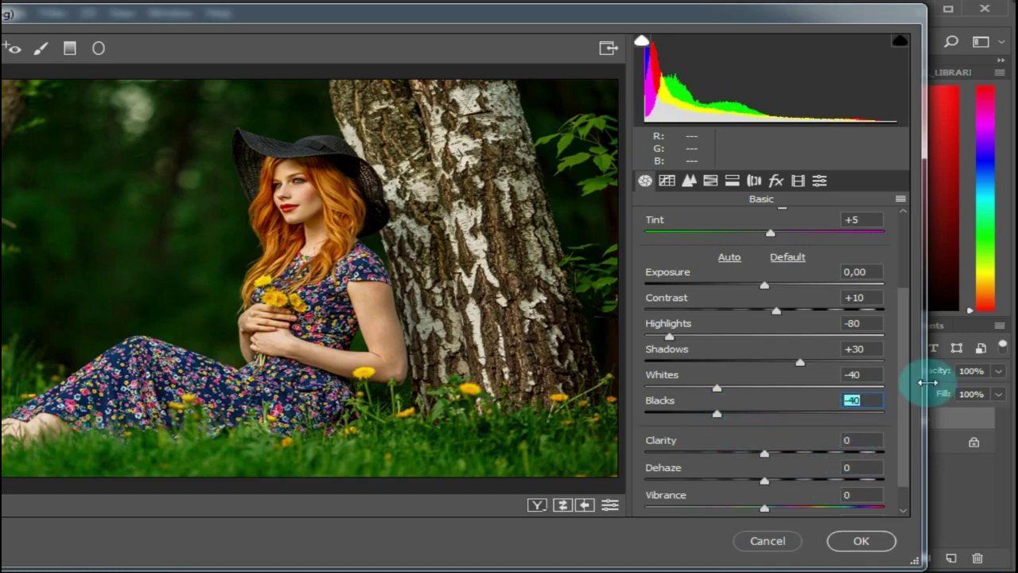
Step: Set Dehaze to +10 in the basic adjustments
scroll(904, 382, "down", 1)
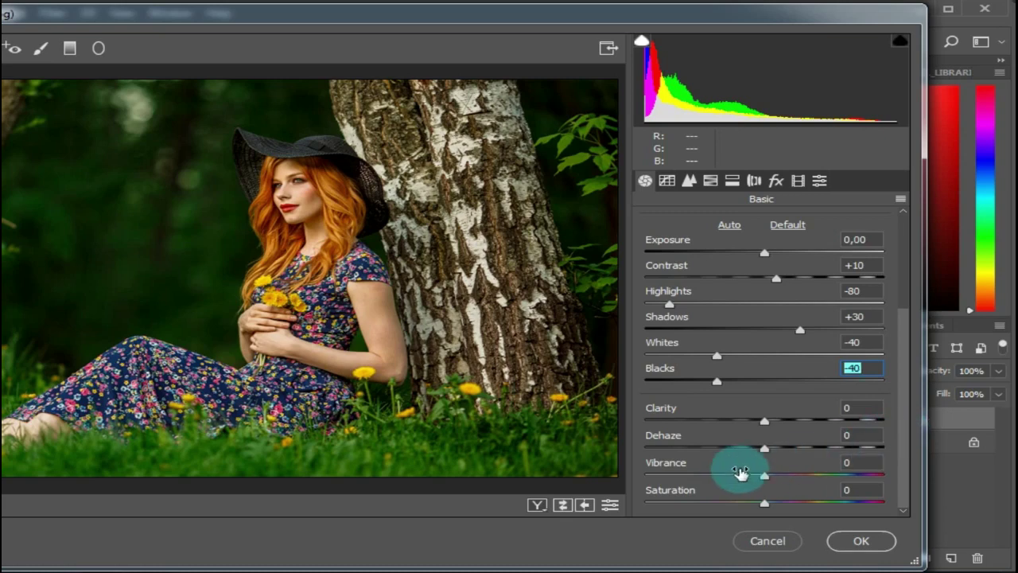
left_click(766, 449)
left_click_drag(768, 451, 777, 452)
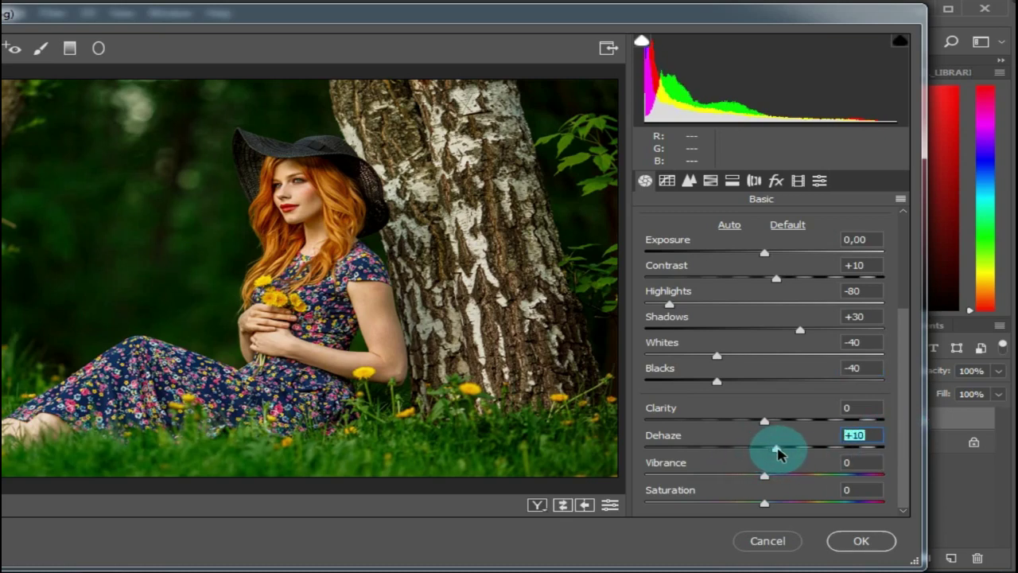
Step: Shape the RGB point tone curve with a raised black point, lowered shadows, an anchor in the highlights and a slightly lowered white point
left_click(667, 184)
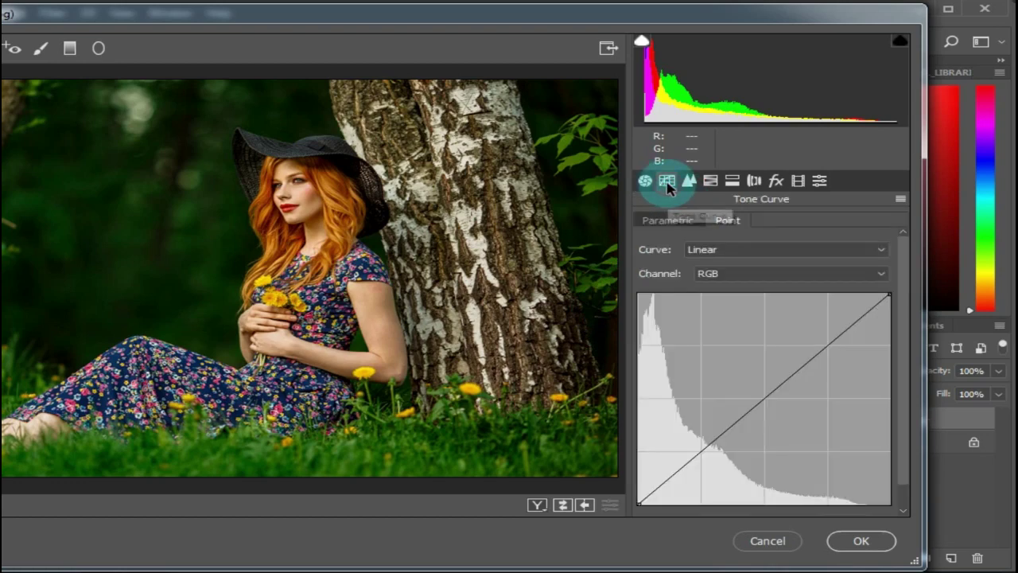
left_click(703, 452)
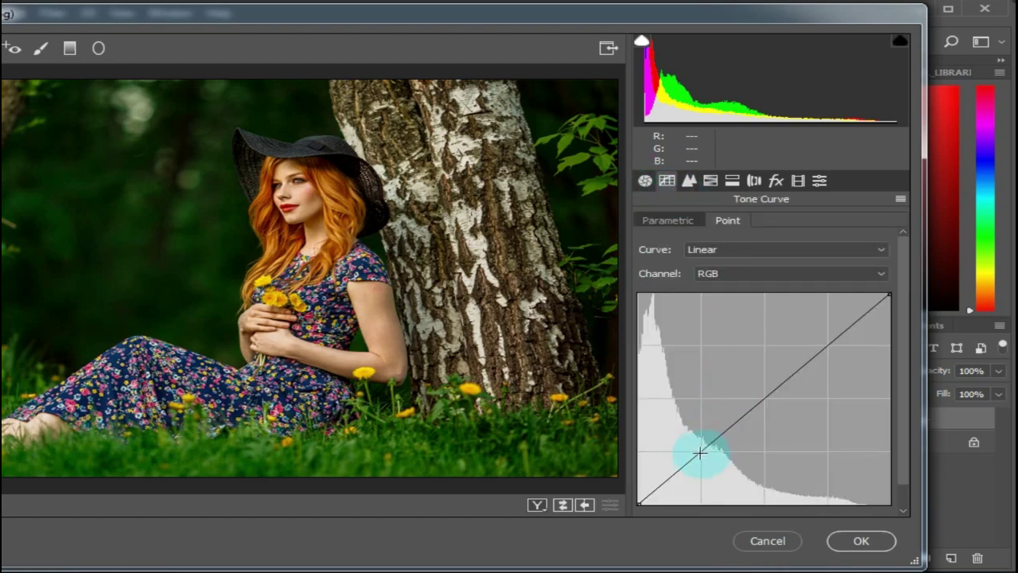
mouse_move(699, 452)
left_mouse_down()
mouse_move(684, 449)
mouse_move(685, 472)
mouse_move(695, 470)
left_mouse_up()
left_click_drag(641, 503, 639, 483)
left_click_drag(845, 347, 838, 344)
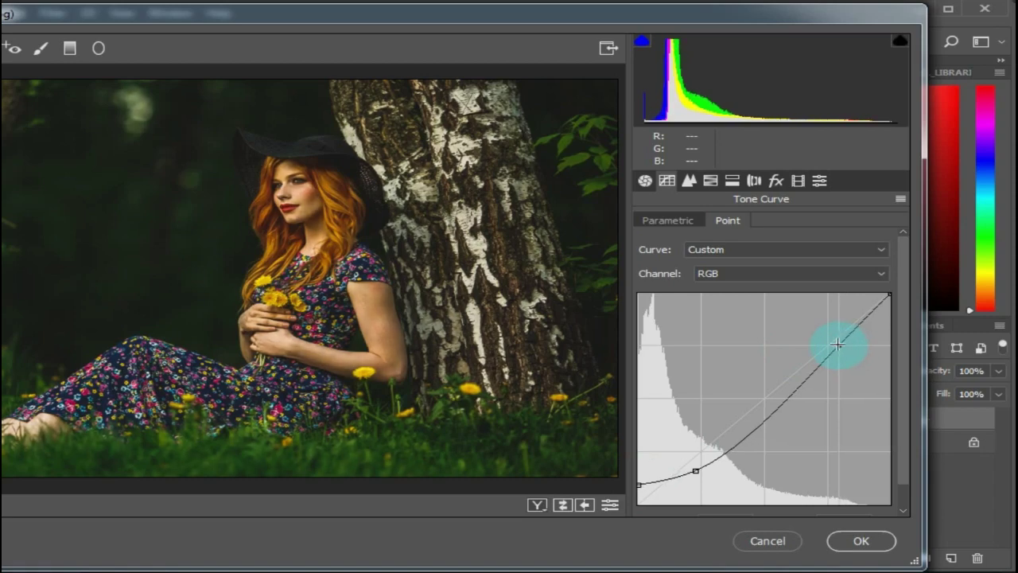
left_click(893, 296)
left_click_drag(890, 294, 889, 299)
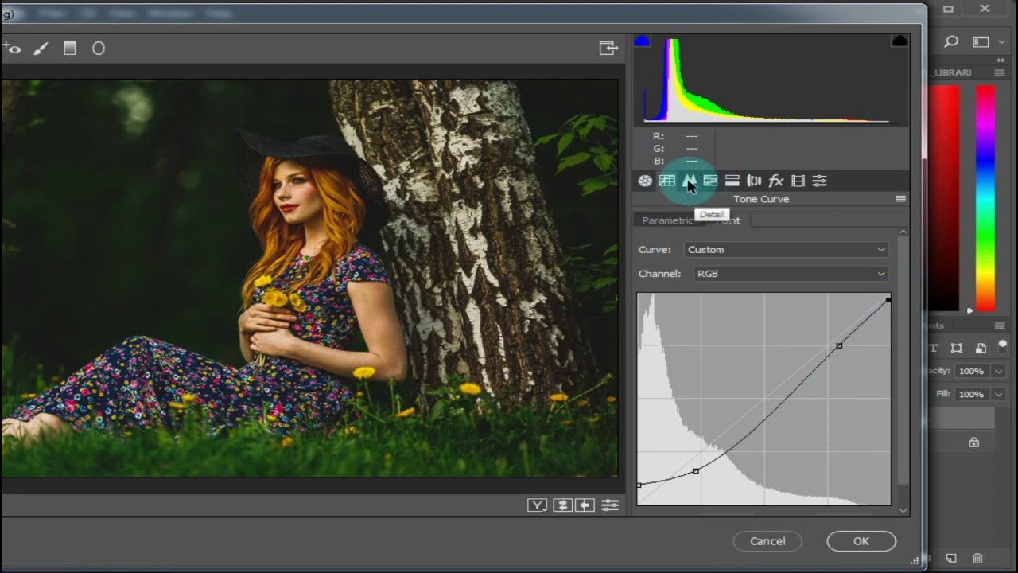
Step: Set the HSL hue adjustments to Oranges +5, Yellows -100 and Greens +100
left_click(712, 182)
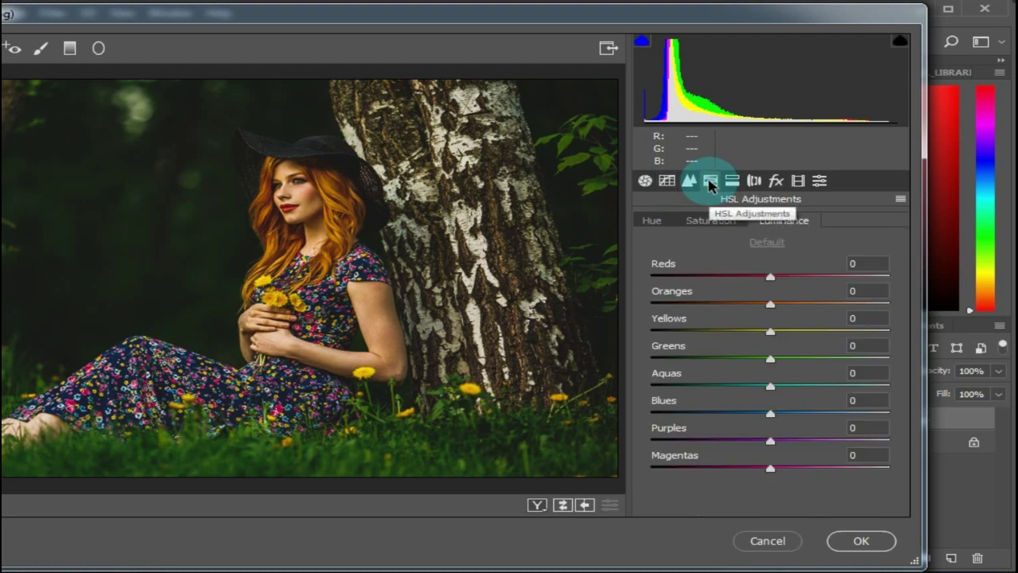
left_click(648, 225)
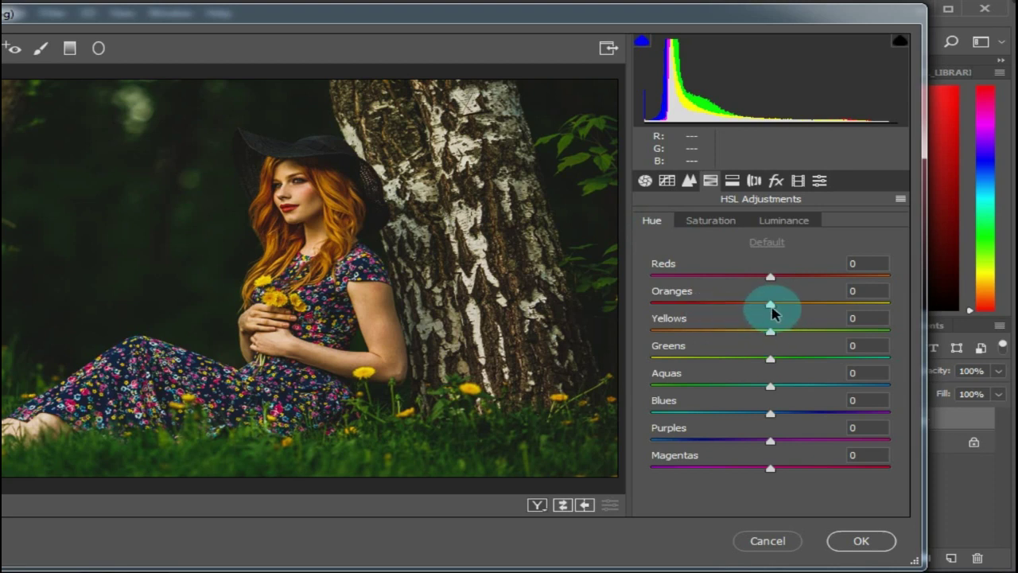
left_click_drag(770, 307, 775, 311)
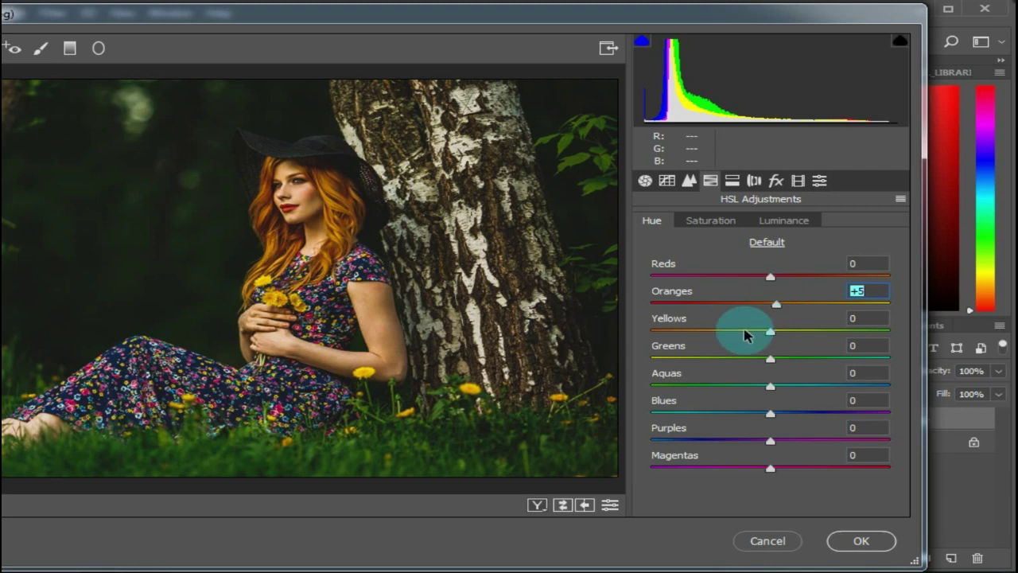
left_click_drag(769, 331, 625, 334)
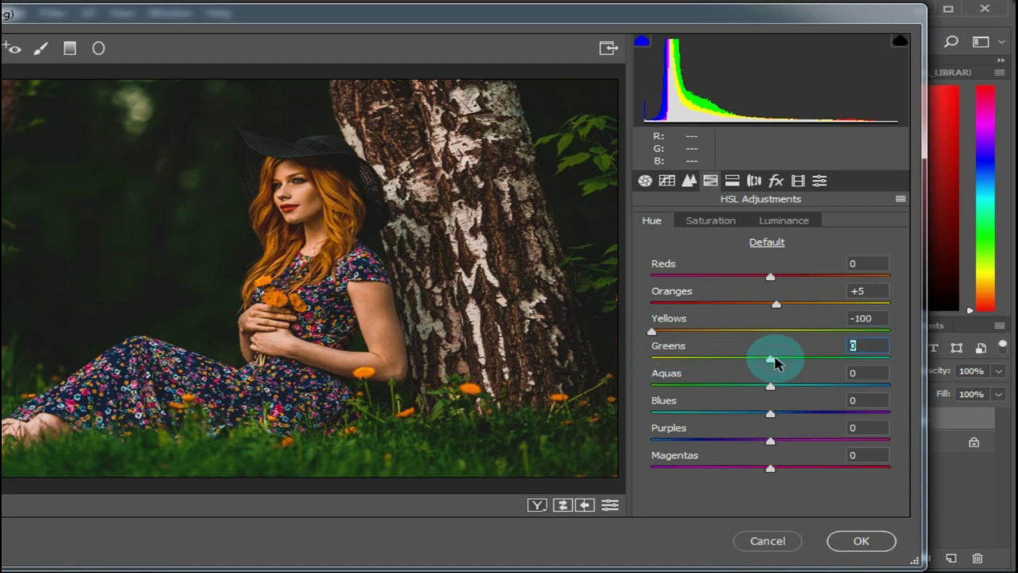
left_click_drag(775, 363, 935, 373)
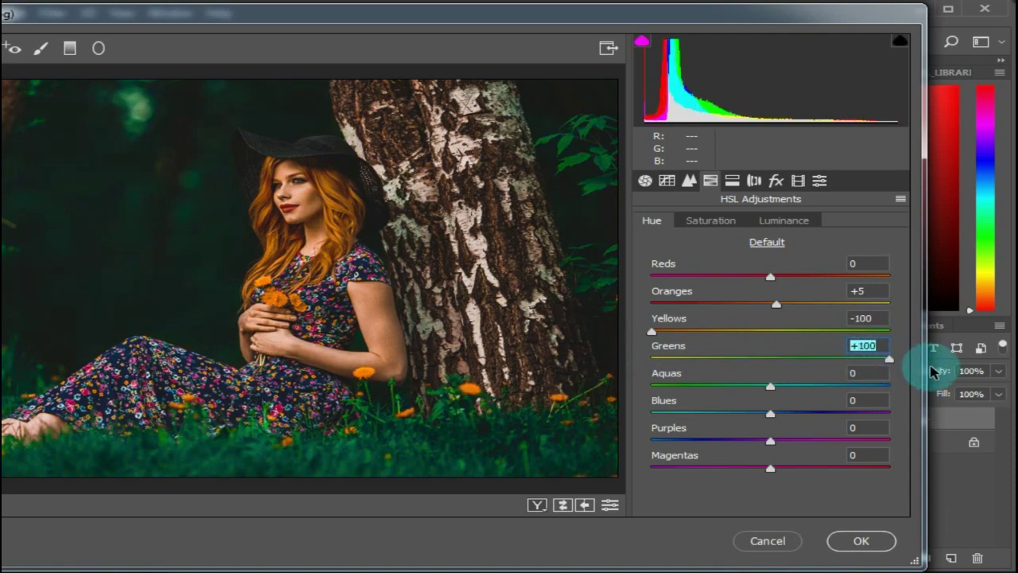
Step: Set the HSL saturation of Yellows, Greens, Aquas, Blues, Purples and Magentas to -70 each
left_click(698, 228)
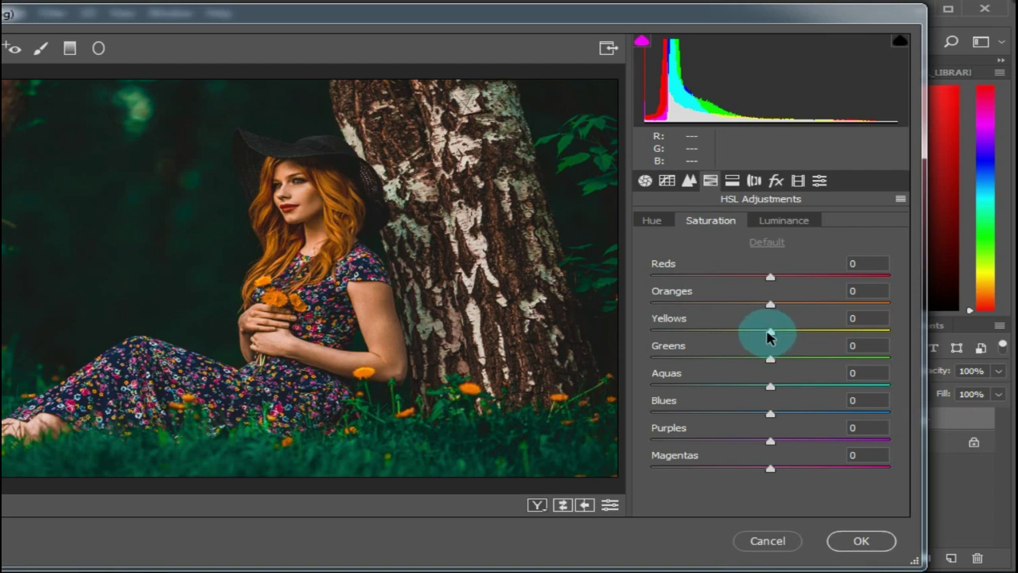
left_click_drag(770, 336, 695, 339)
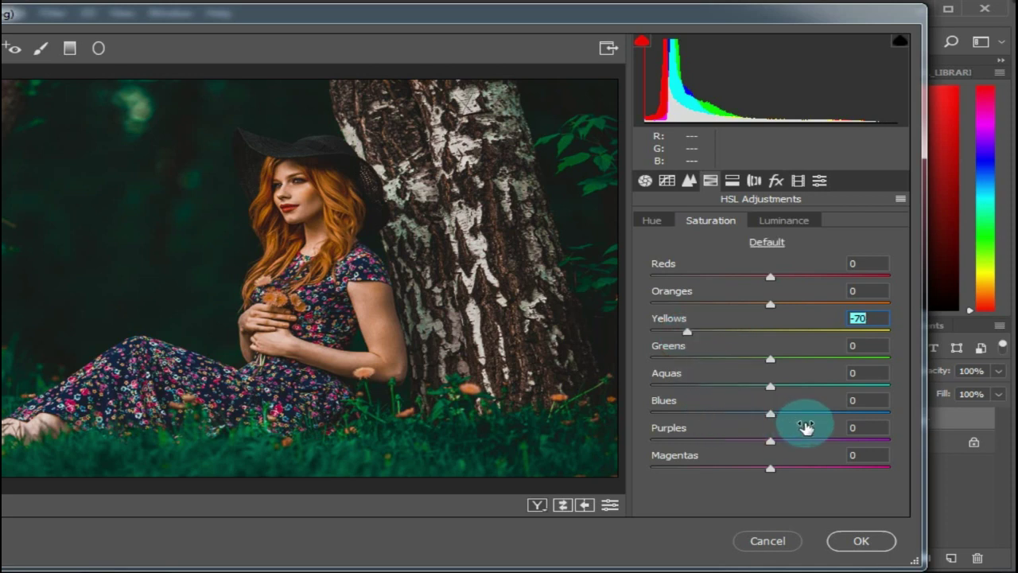
left_click_drag(770, 359, 683, 368)
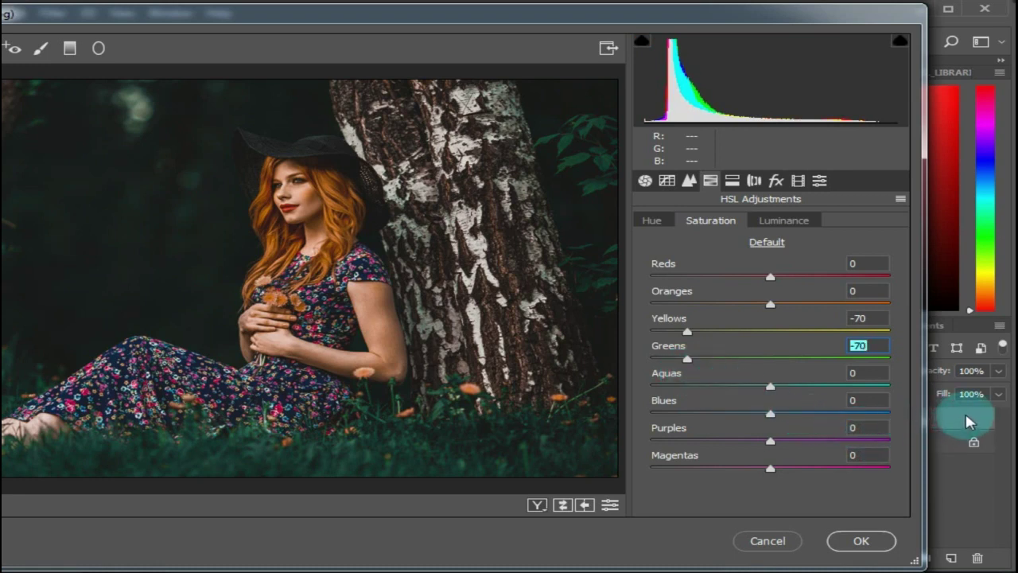
left_click(689, 386)
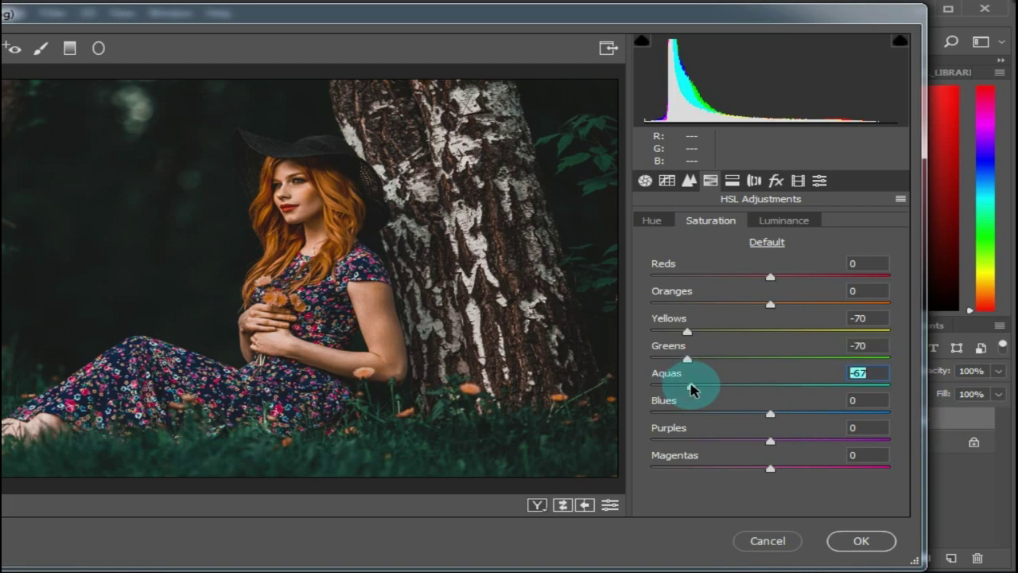
left_click_drag(692, 388, 688, 388)
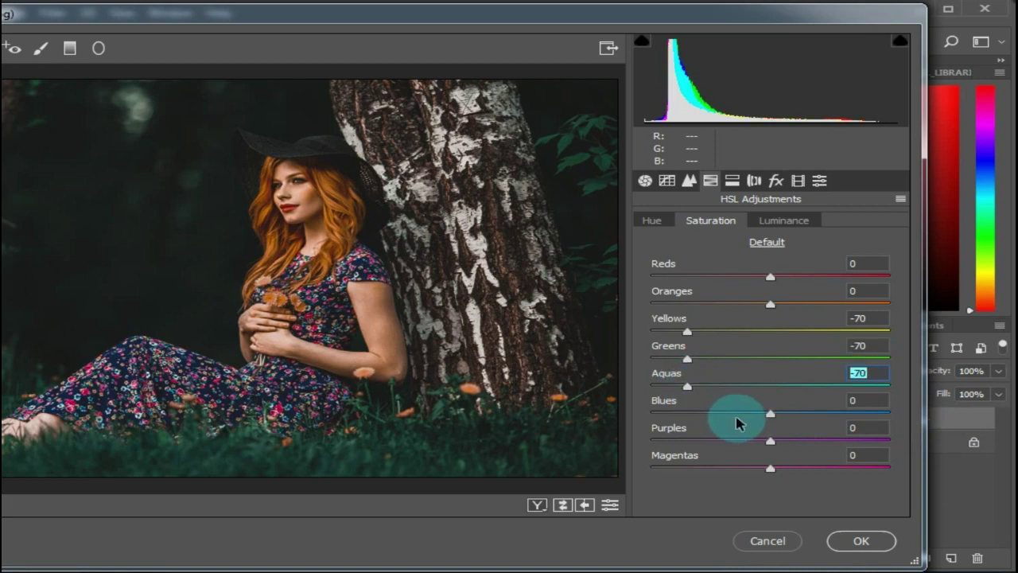
left_click_drag(771, 412, 688, 420)
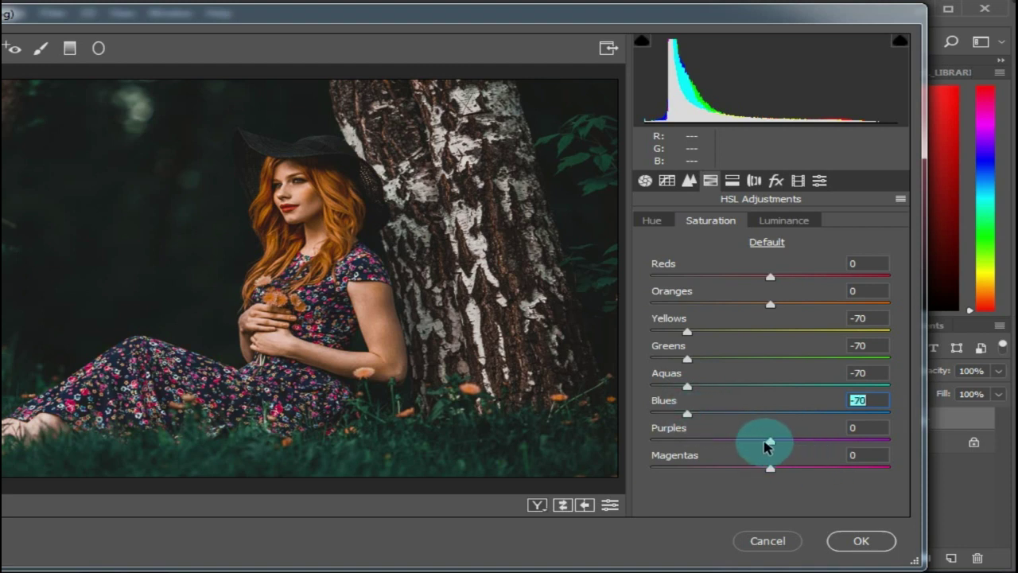
left_click_drag(768, 444, 689, 454)
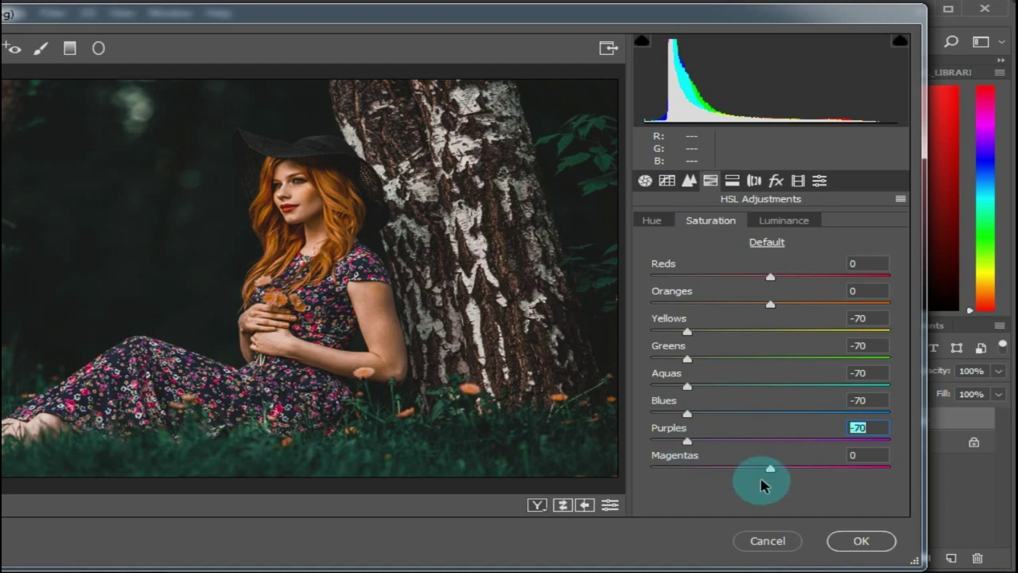
left_click_drag(768, 468, 691, 475)
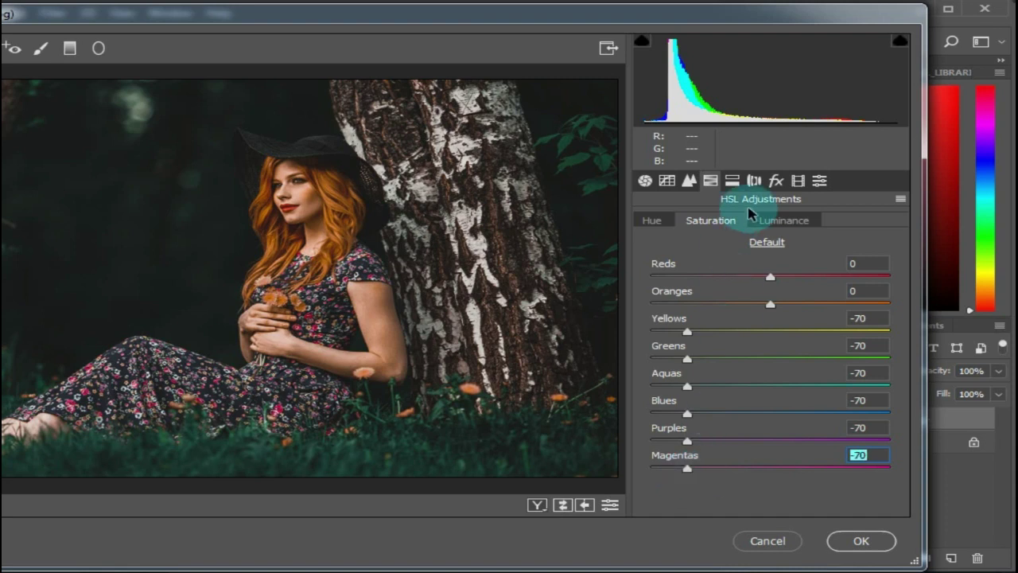
Step: Set the HSL luminance adjustments to Oranges +10, Yellows -10 and Greens -20
left_click(784, 224)
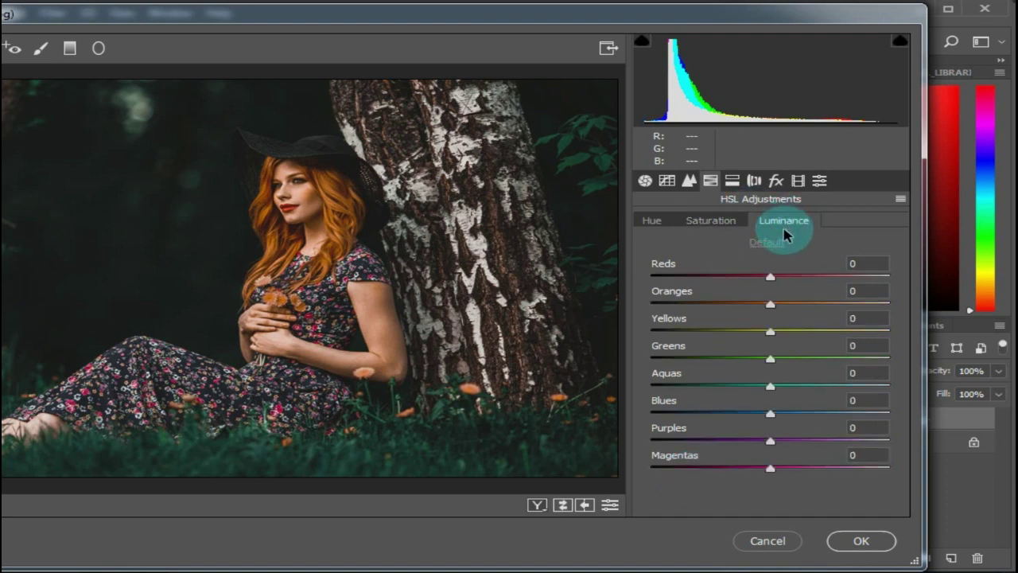
left_click(769, 309)
left_click_drag(769, 313, 782, 312)
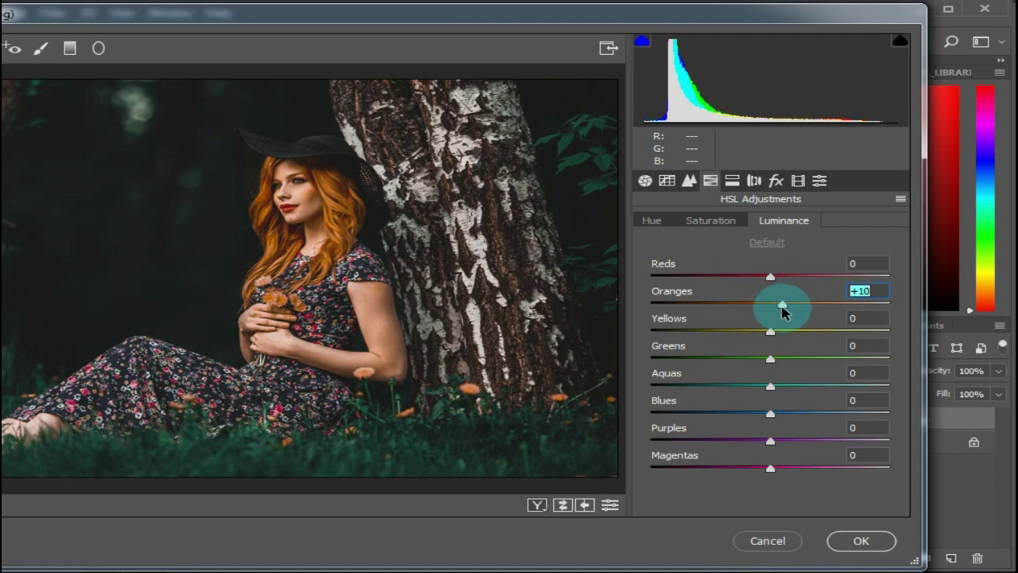
left_click(778, 331)
left_click_drag(778, 340, 756, 339)
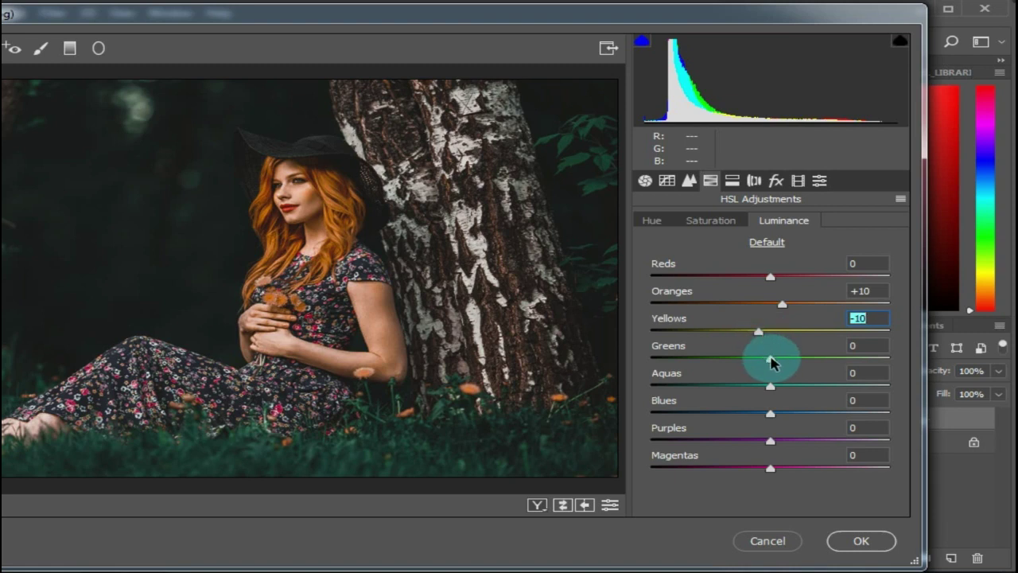
left_click_drag(770, 362, 748, 364)
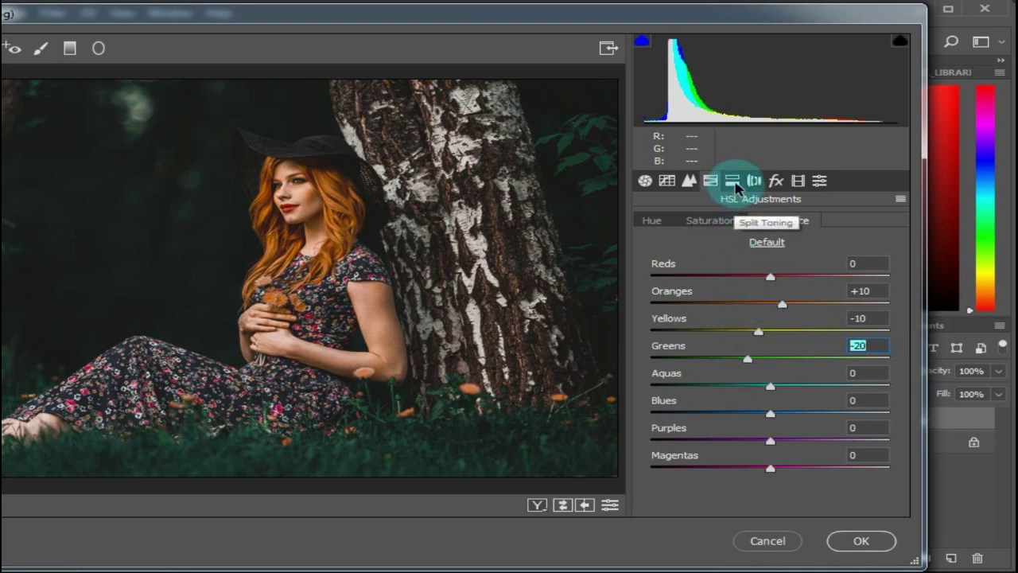
Step: Set split toning to hue 30 and saturation 10 for the shadows, and hue 30 and saturation 5 for the highlights
left_click(734, 182)
left_click(653, 376)
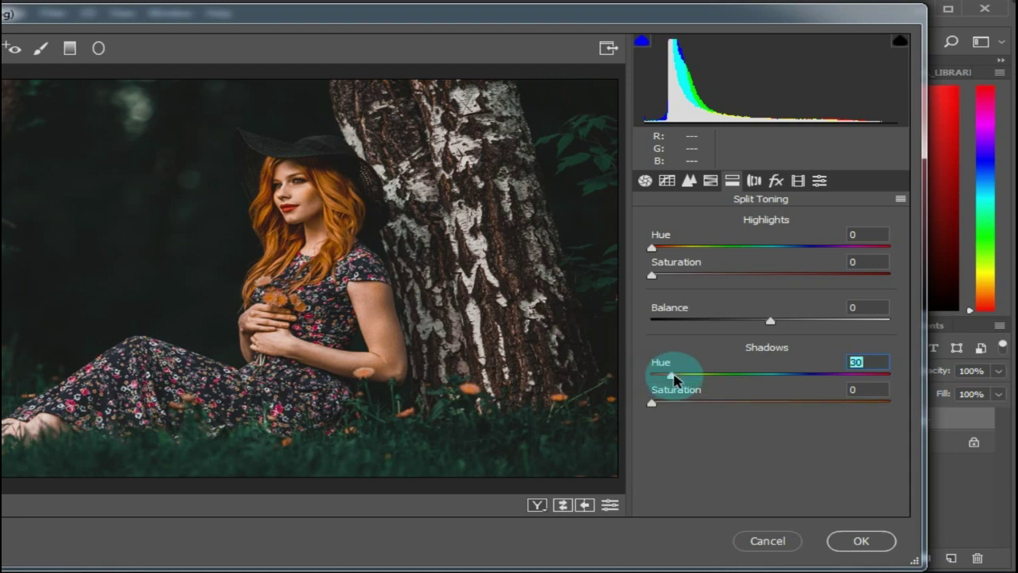
left_click(652, 404)
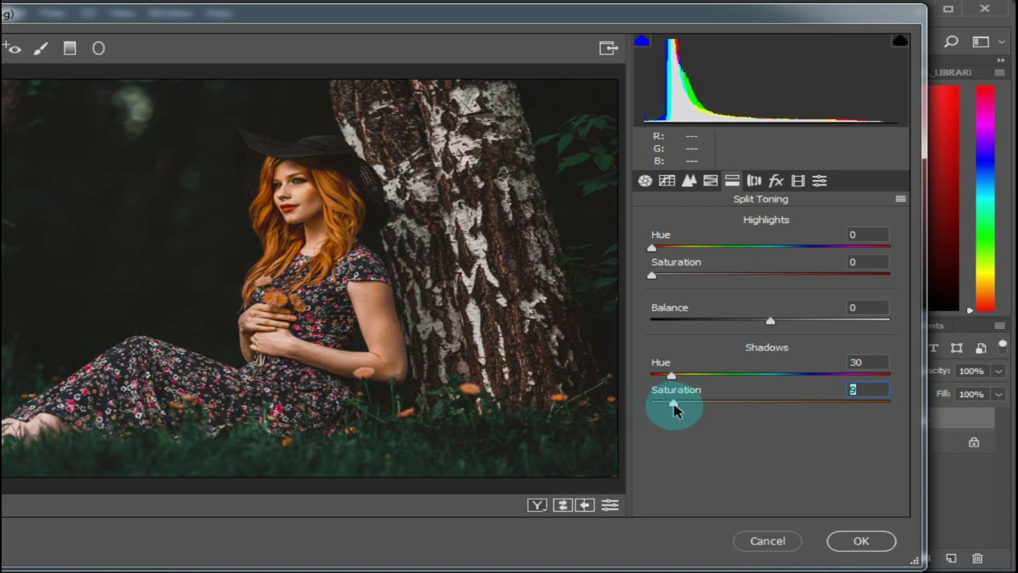
left_click_drag(674, 409, 673, 402)
left_click(651, 247)
left_click_drag(657, 249, 681, 253)
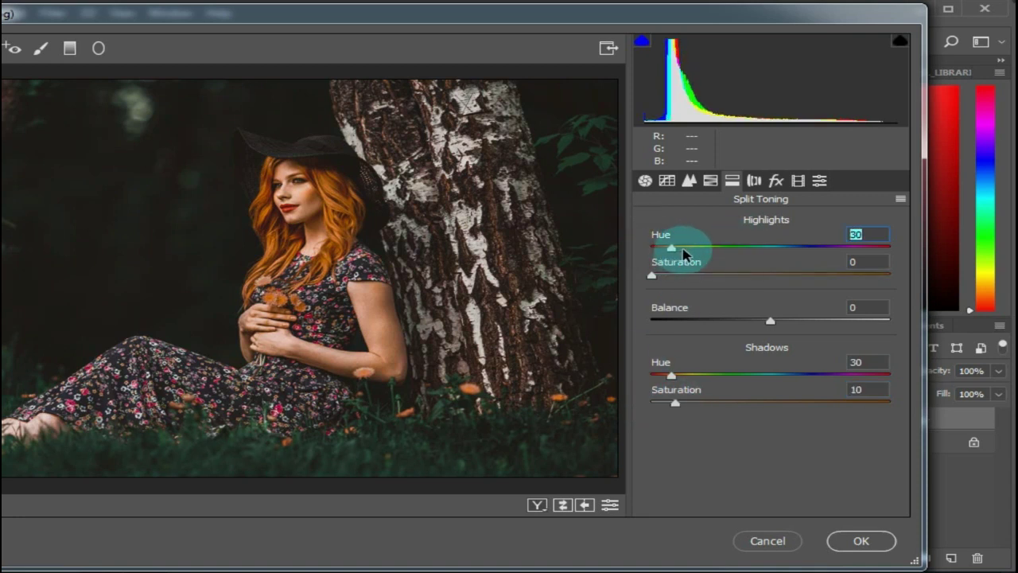
key("Tab")
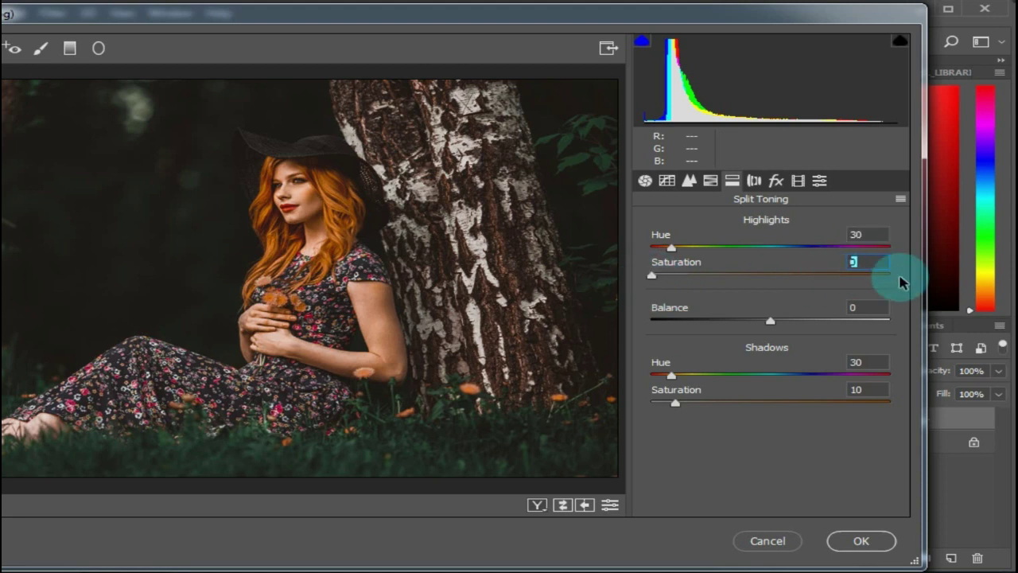
type("5")
Step: Add a lens correction vignette with an amount of -20
left_click(754, 182)
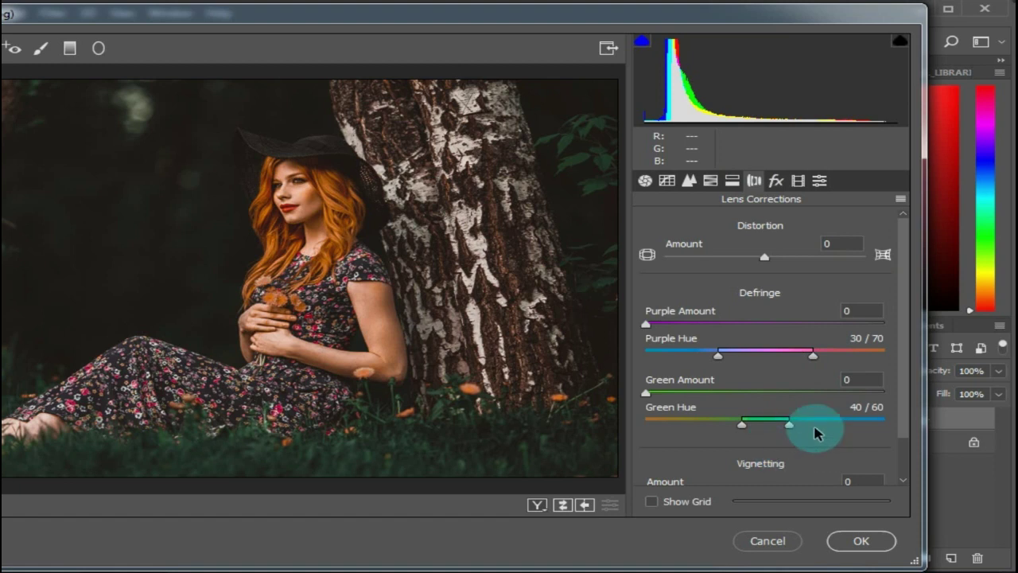
scroll(826, 403, "down", 1)
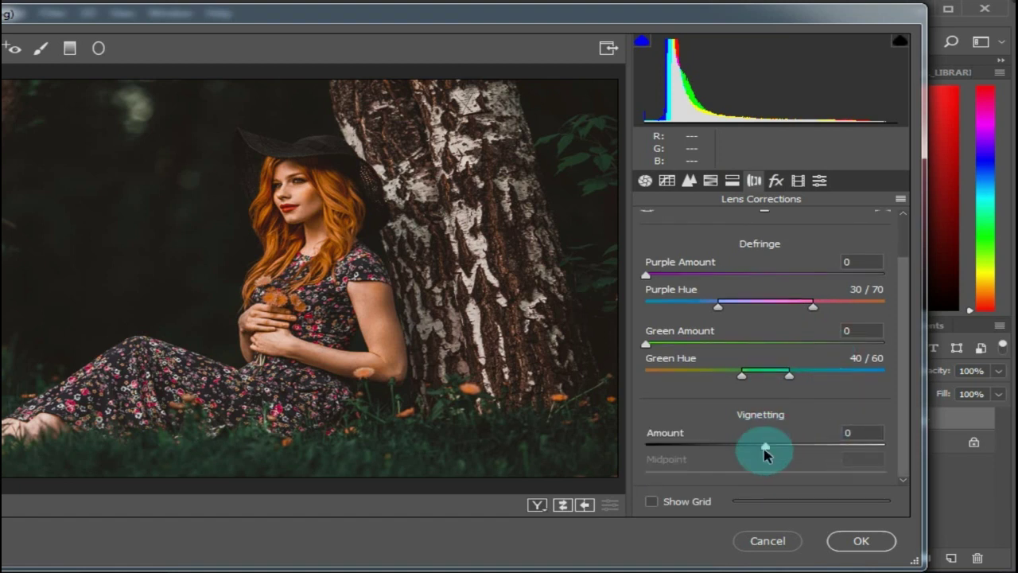
left_click_drag(768, 448, 758, 448)
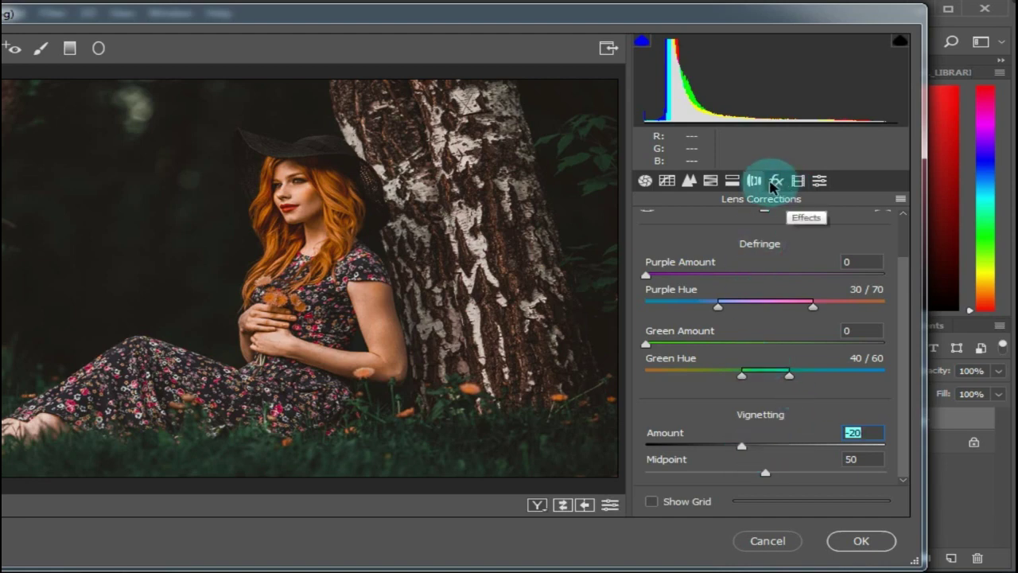
Step: Calibrate the primaries: Red Primary hue +21 and saturation -40, Green Primary hue +100, Blue Primary saturation -80
left_click(799, 183)
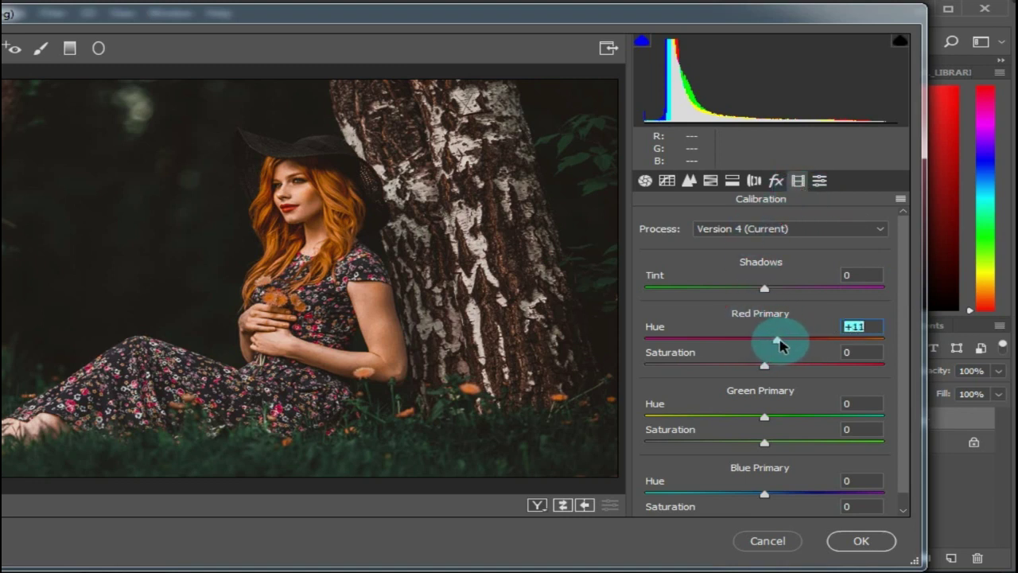
left_click_drag(790, 344, 722, 371)
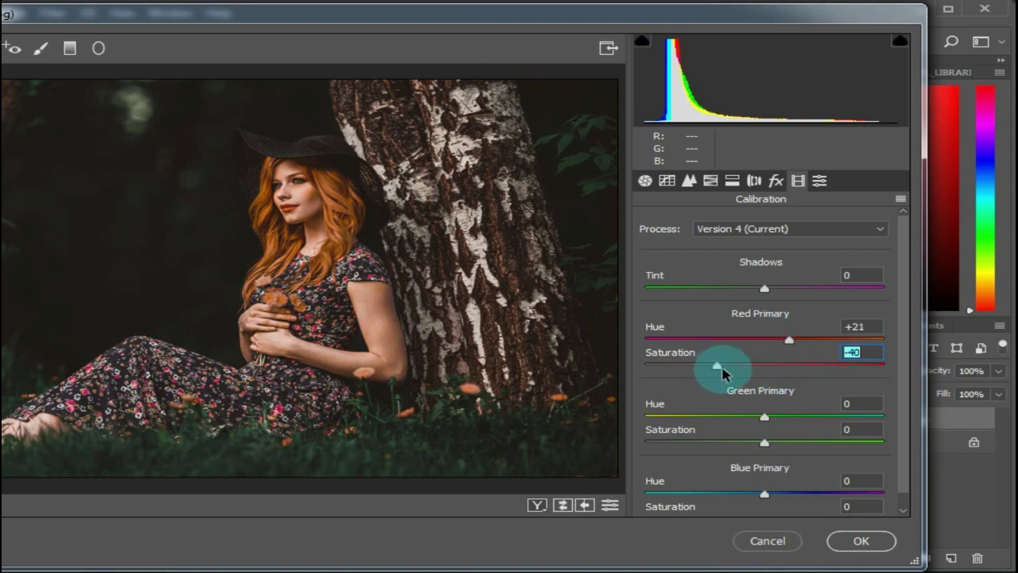
scroll(796, 382, "down", 1)
left_click_drag(765, 401, 927, 409)
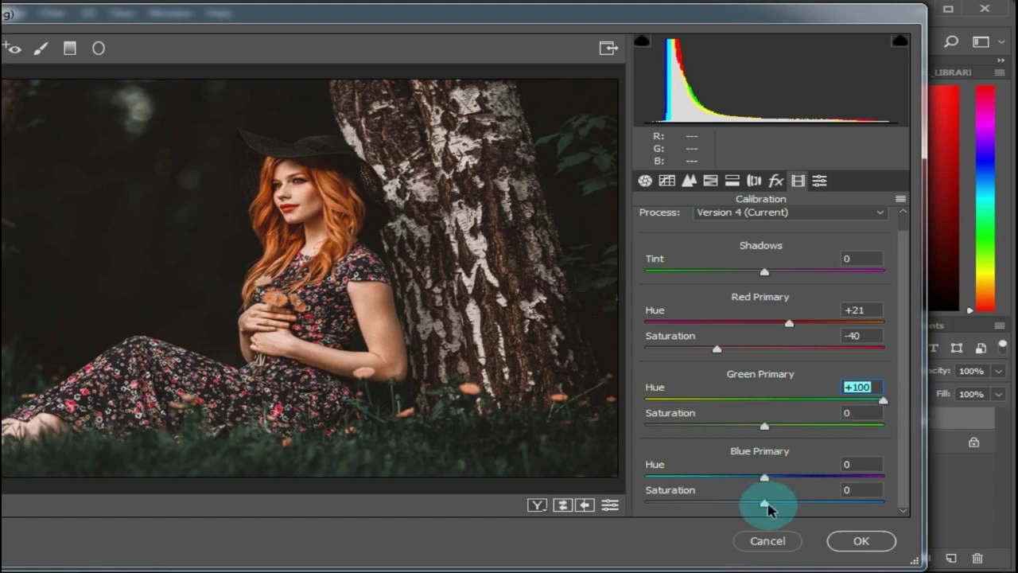
left_click_drag(764, 503, 671, 512)
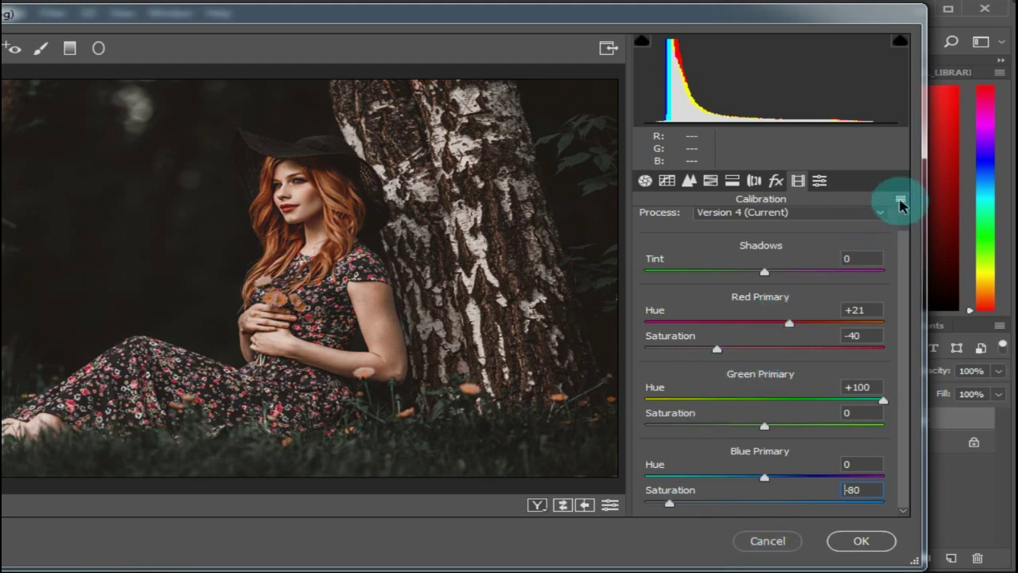
Step: Save all Camera Raw settings as a preset file named "mody green tone" in the tone presest folder on drive E
left_click(899, 200)
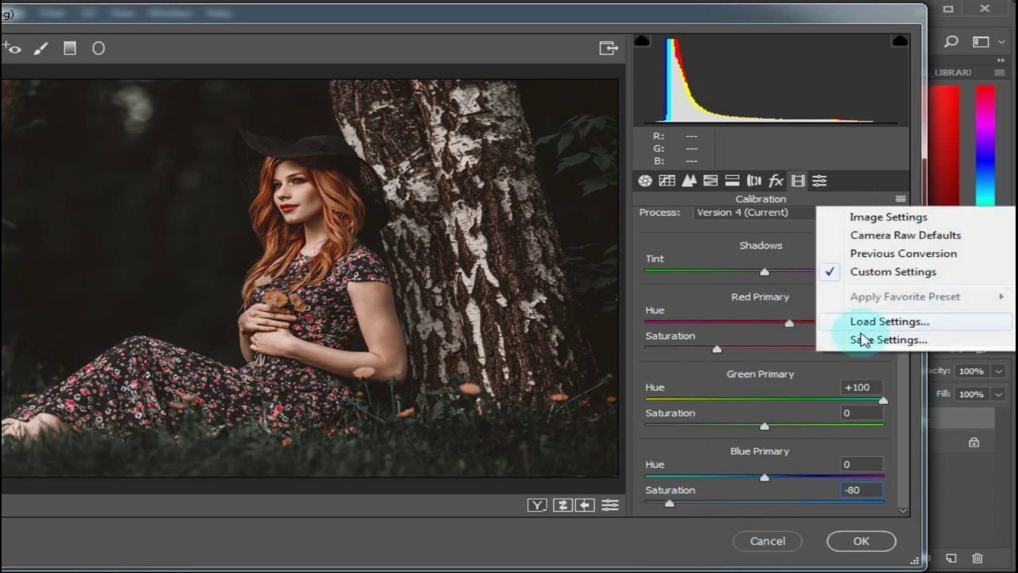
left_click(863, 340)
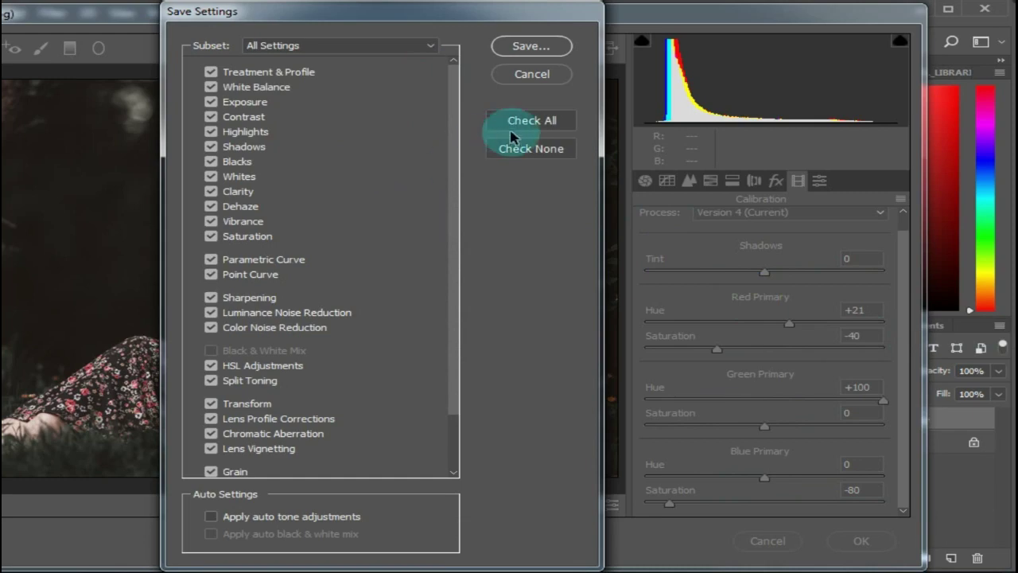
left_click(512, 133)
mouse_move(451, 74)
left_mouse_down()
mouse_move(462, 278)
mouse_move(457, 75)
mouse_move(461, 198)
mouse_move(460, 83)
left_mouse_up()
left_click(530, 45)
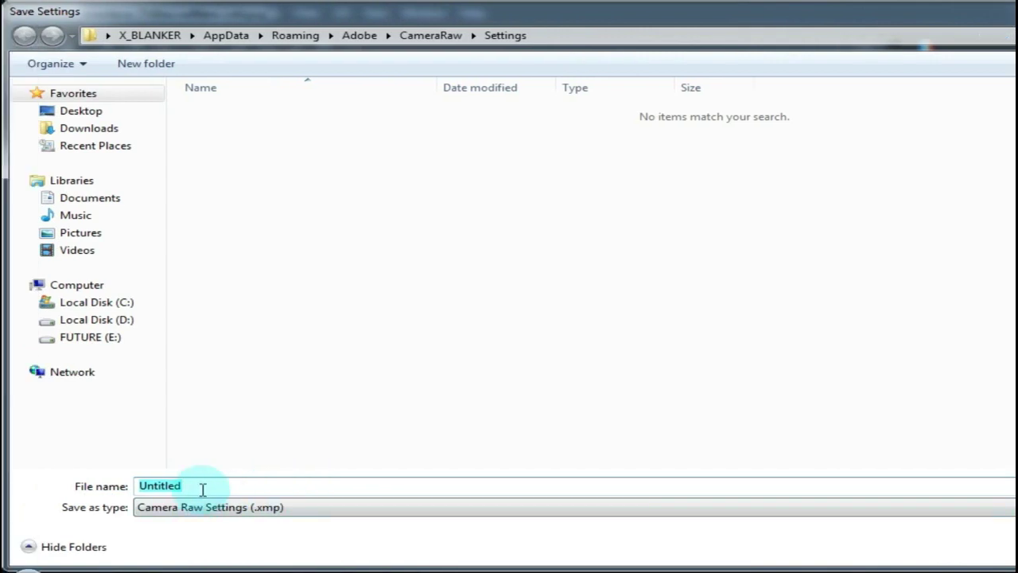
type("mody green tone")
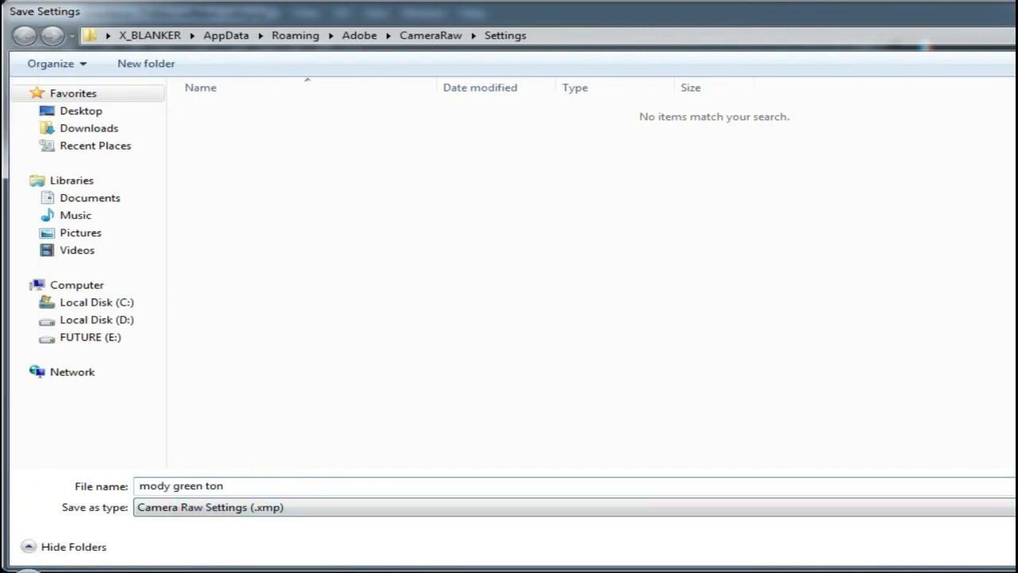
left_click(93, 200)
left_click(834, 546)
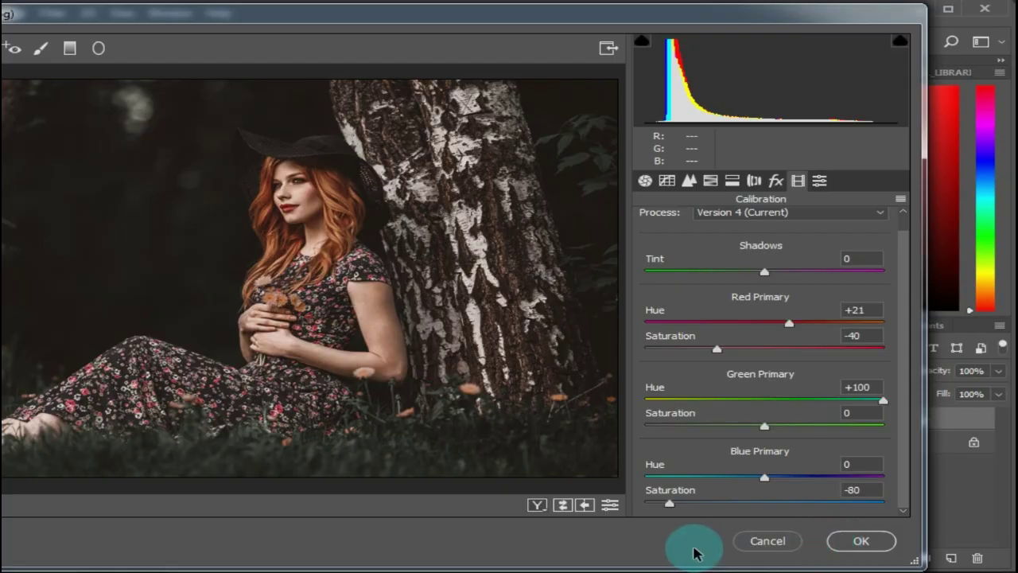
Step: Apply the Camera Raw grade to the Background copy layer and compare it with the original by hiding and showing the layer
left_click(863, 541)
left_click(837, 426)
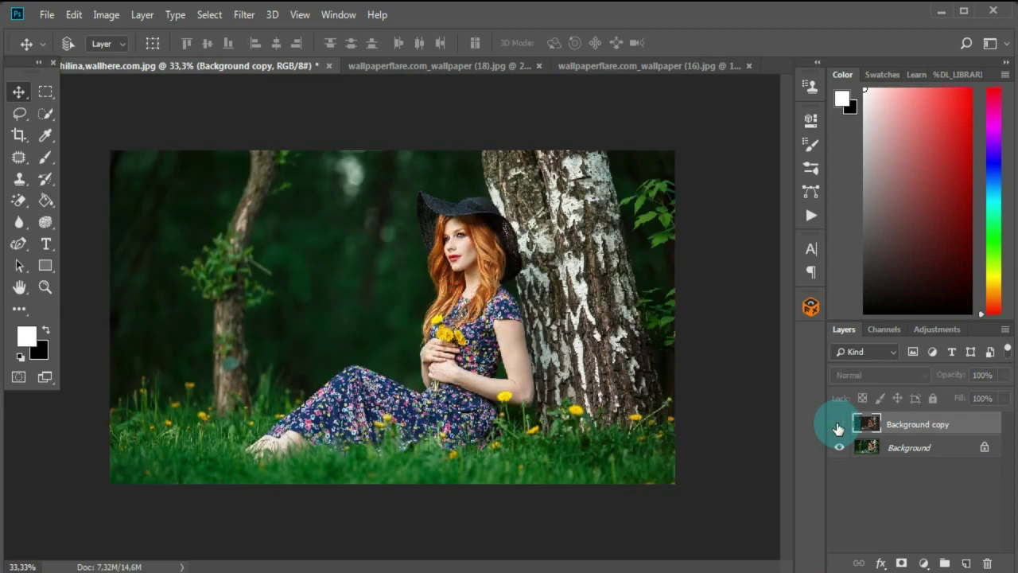
left_click(838, 427)
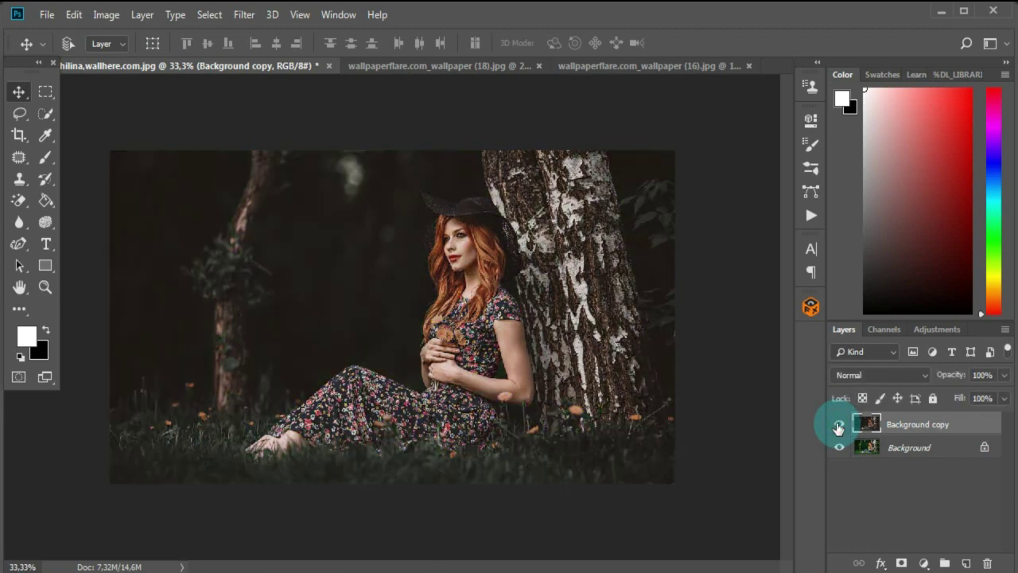
Step: Apply the Camera Raw Filter with the loaded mody green tone.xmp settings to Layer 1 of wallpaperflare.com_wallpaper (18).jpg
left_click(425, 69)
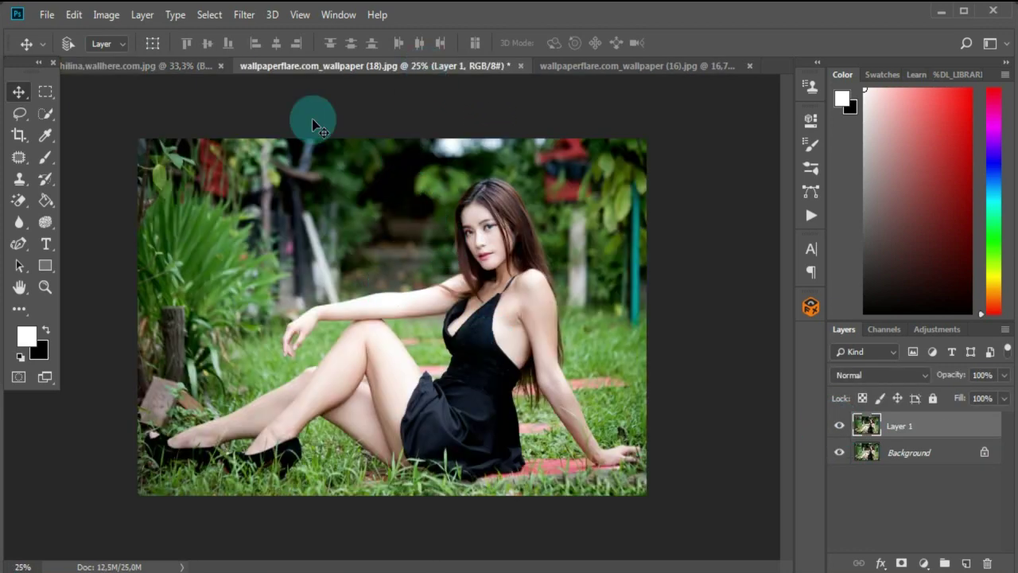
left_click(241, 15)
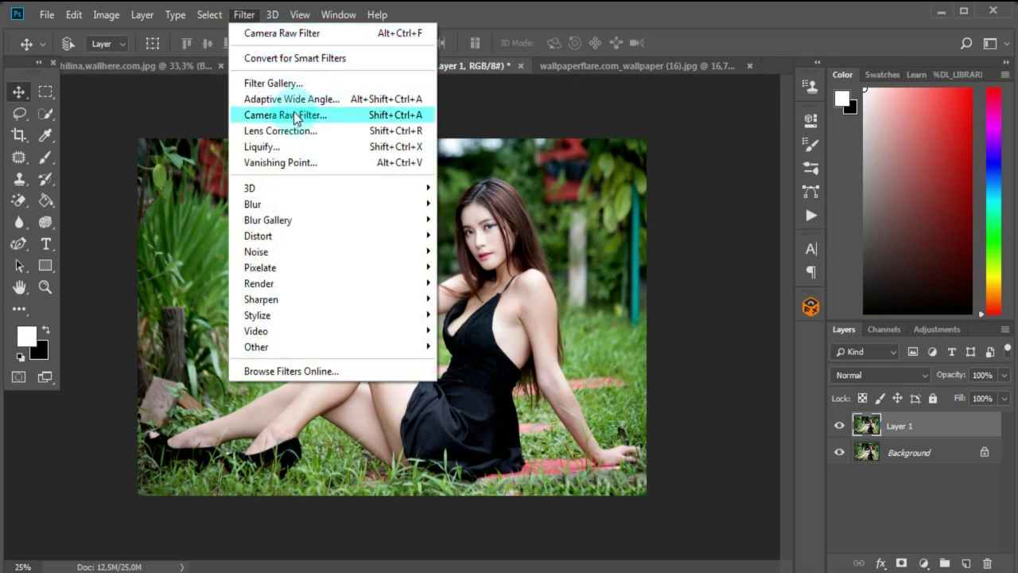
left_click(291, 114)
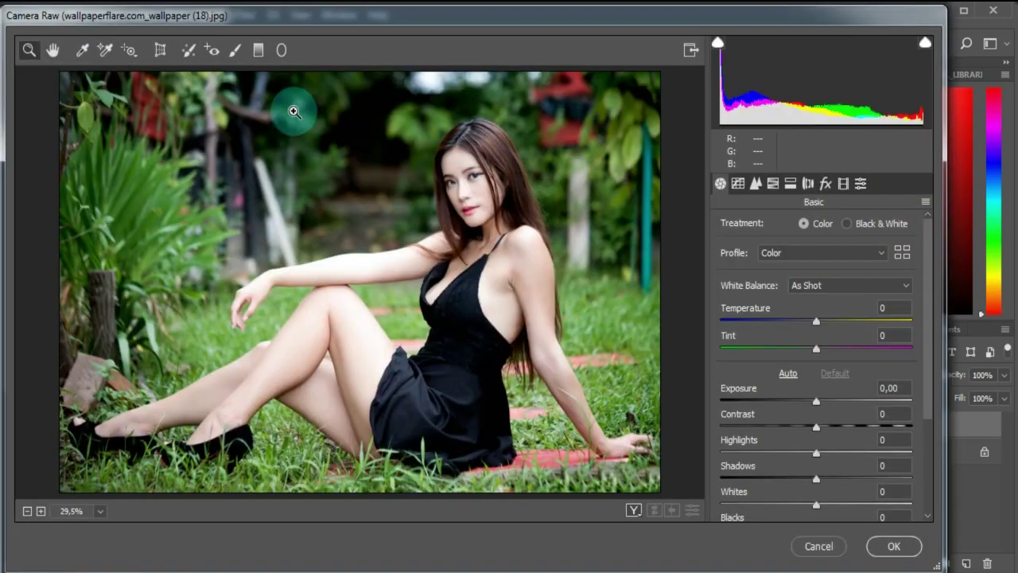
left_click(924, 202)
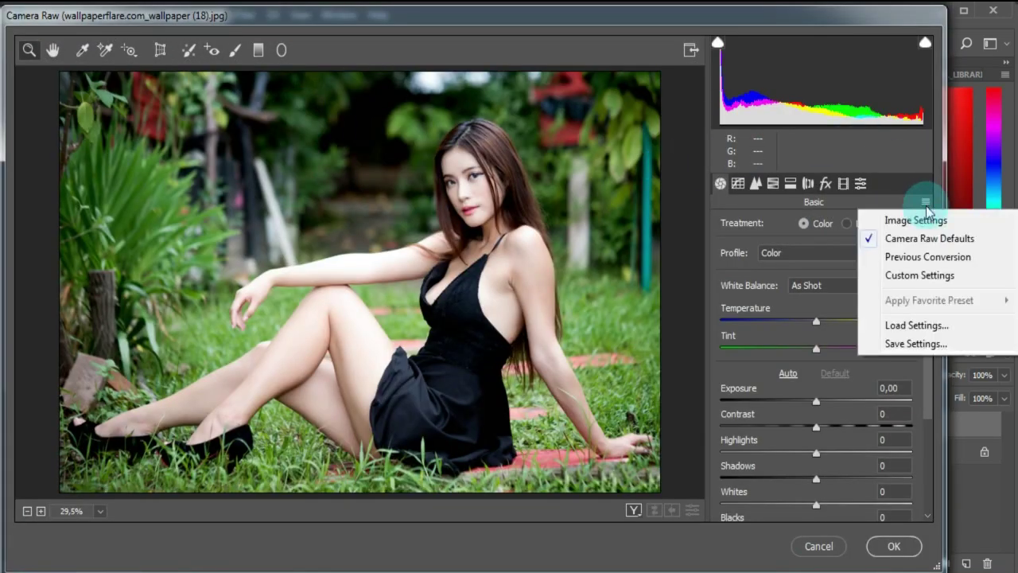
left_click(910, 326)
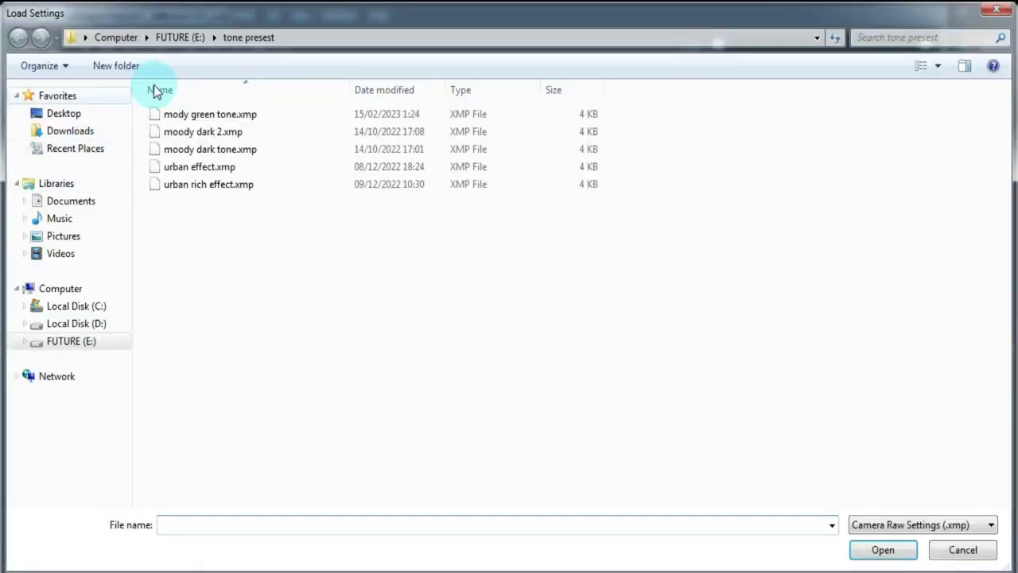
left_click(199, 117)
left_click(882, 556)
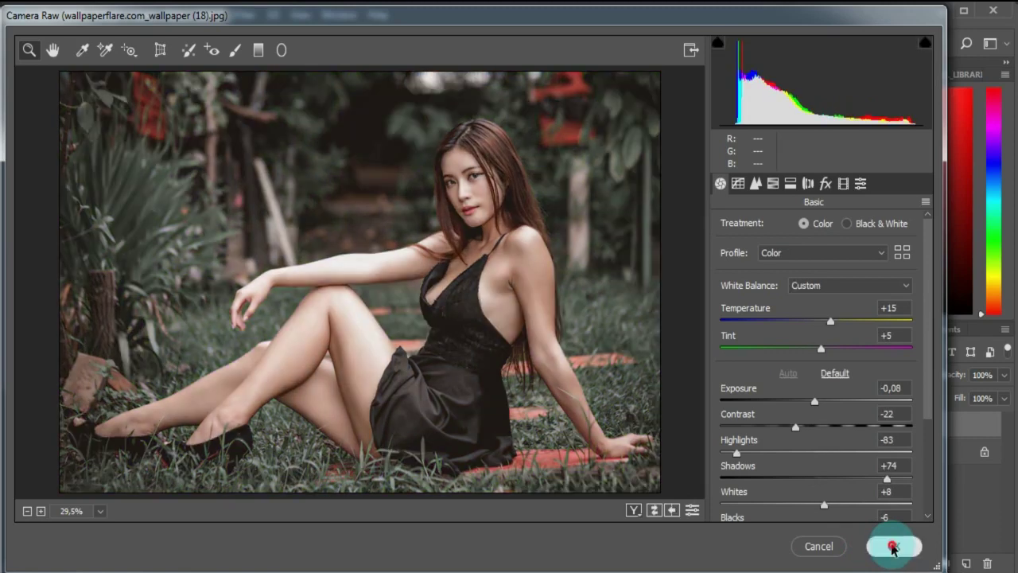
left_click(893, 548)
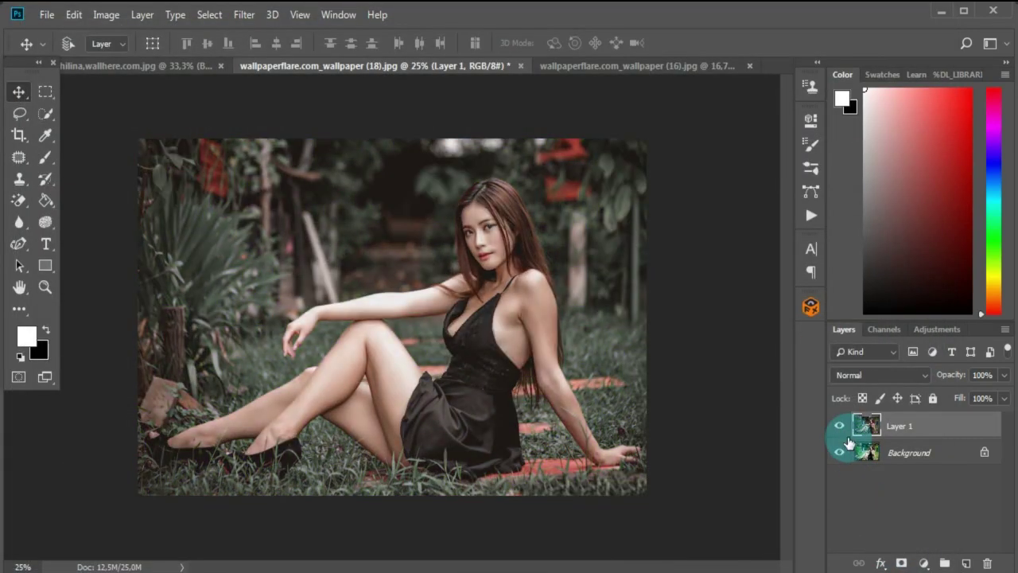
Step: Hide and show Layer 1 to compare the graded portrait with its original
left_click(839, 427)
left_click(840, 428)
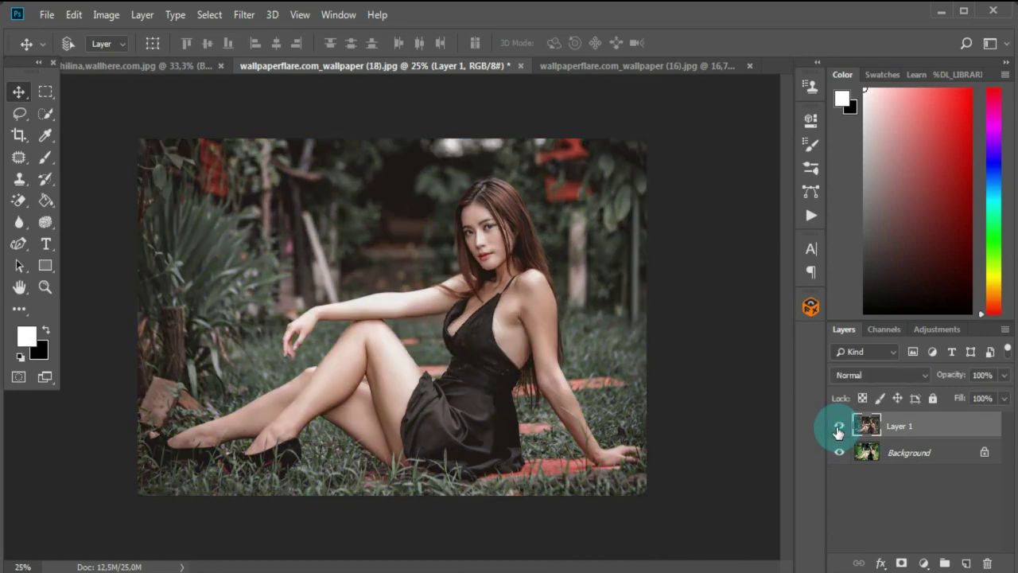
left_click(839, 428)
left_click(839, 427)
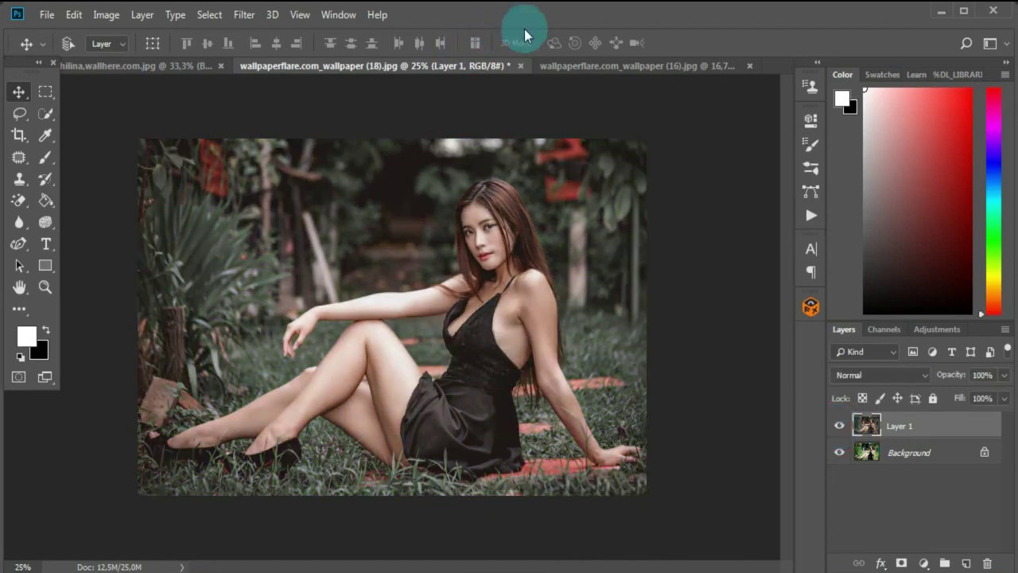
Step: Apply the Camera Raw Filter with mody green tone.xmp to Layer 1 of wallpaperflare.com_wallpaper (16).jpg and compare before and after
left_click(580, 65)
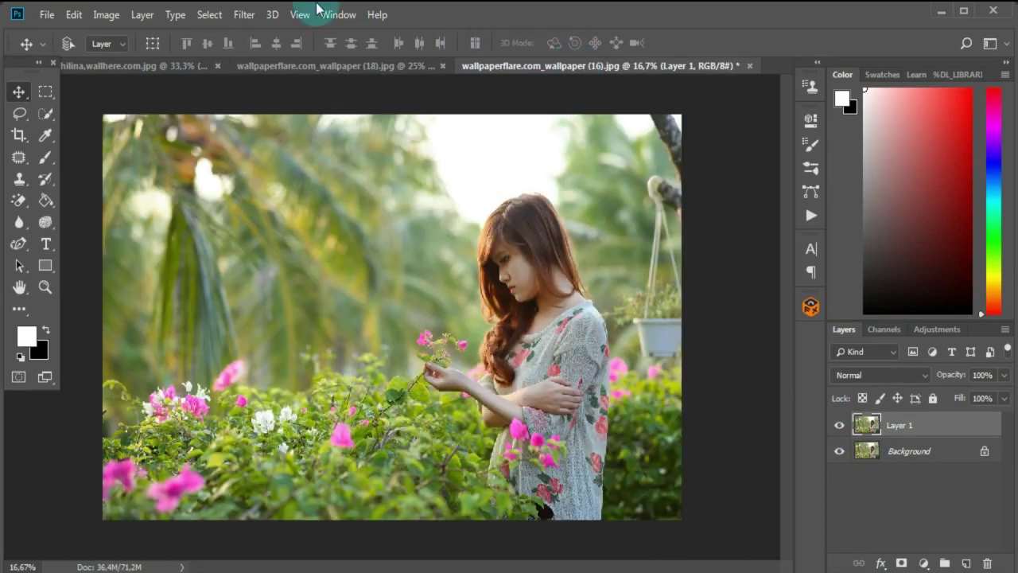
left_click(245, 14)
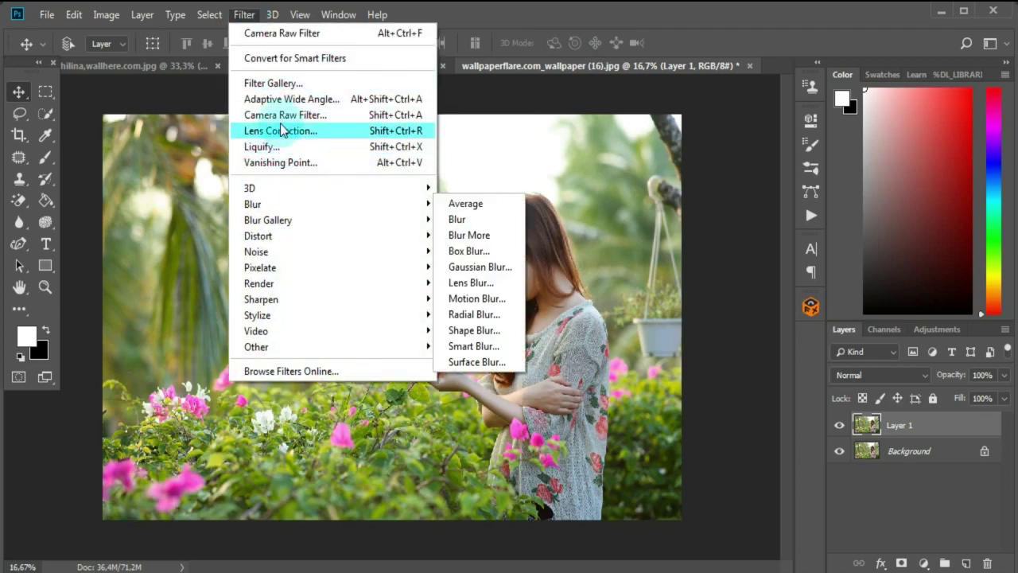
left_click(284, 115)
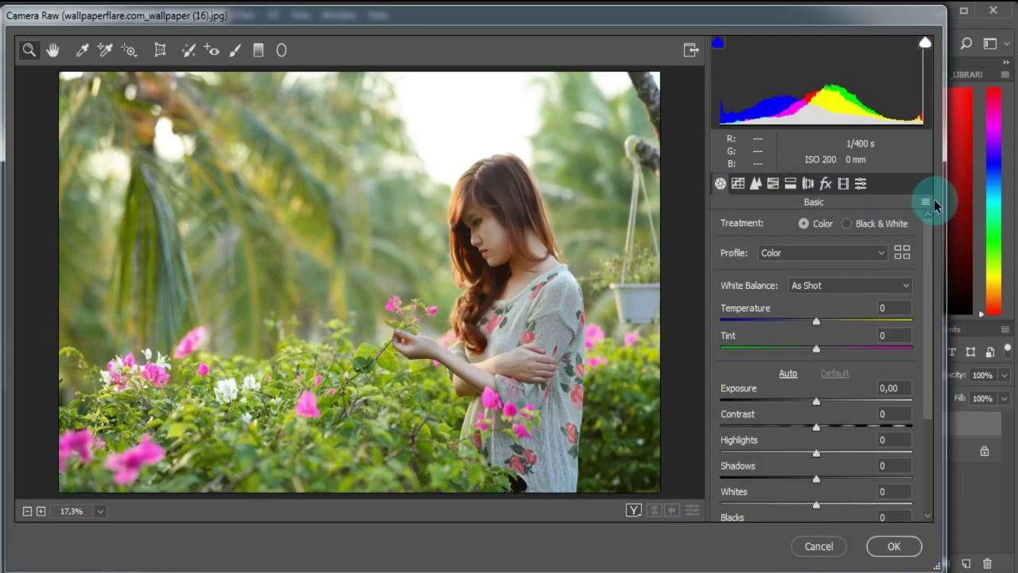
left_click(925, 202)
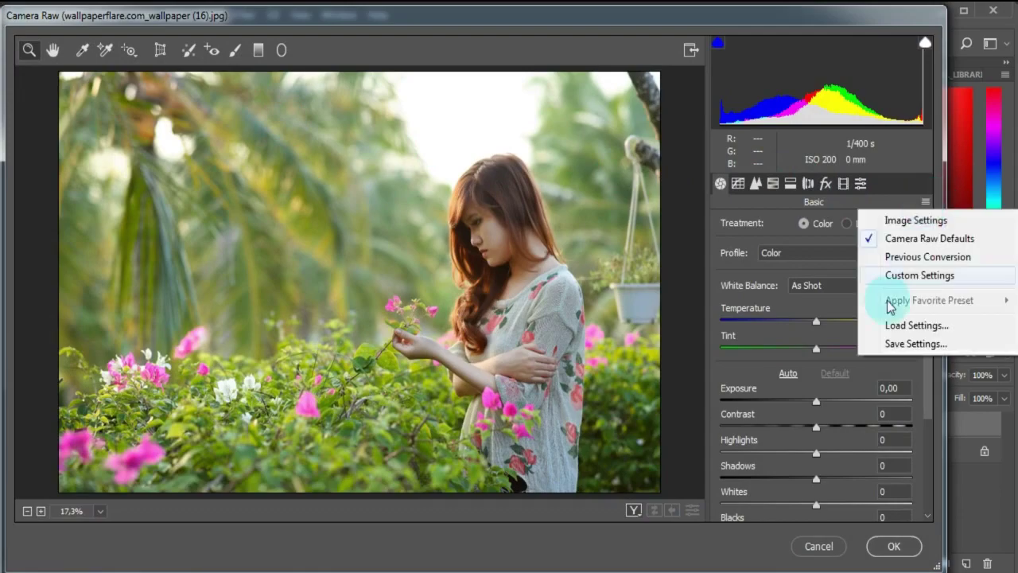
left_click(902, 325)
double_click(223, 118)
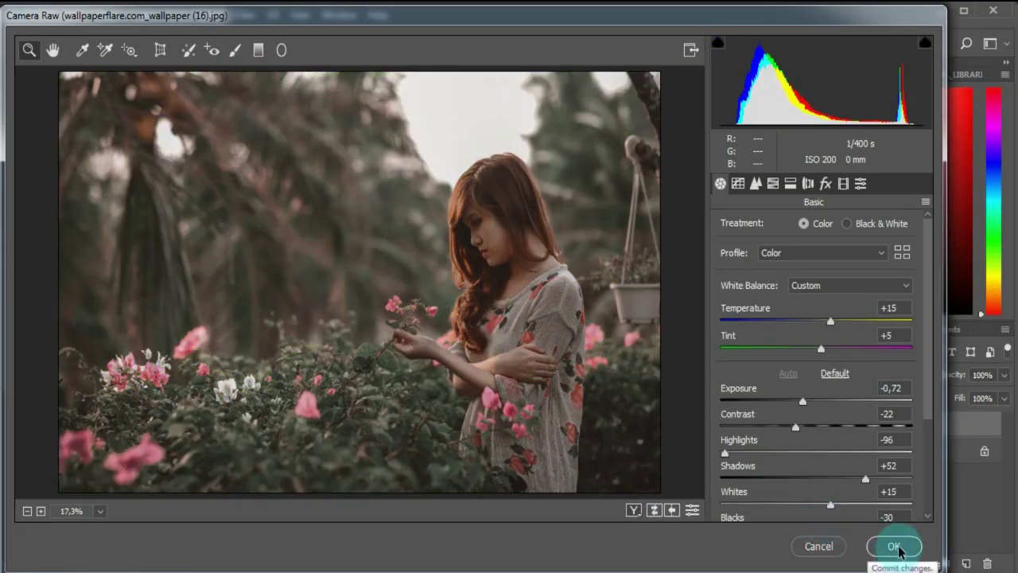
left_click(894, 546)
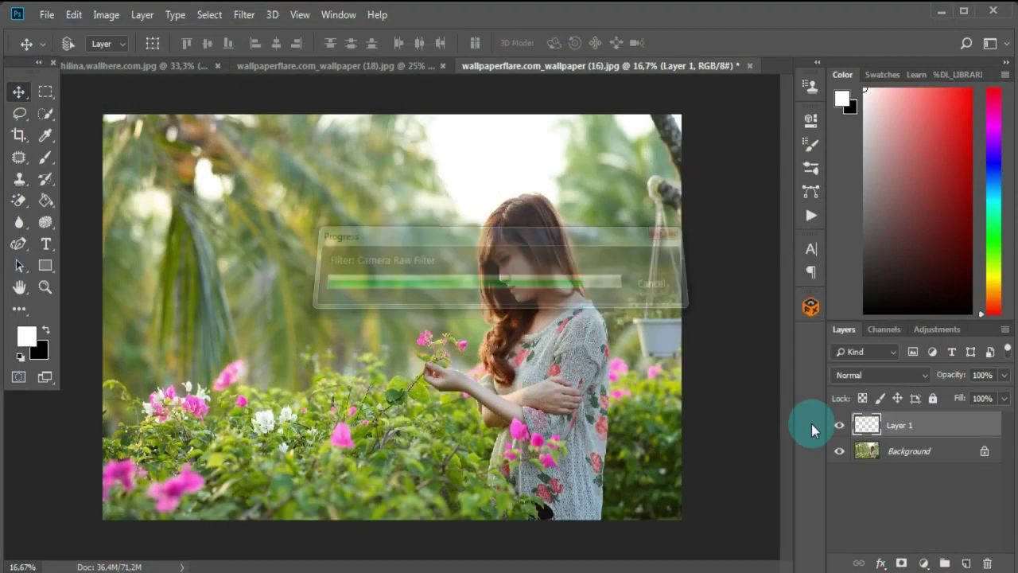
left_click(840, 428)
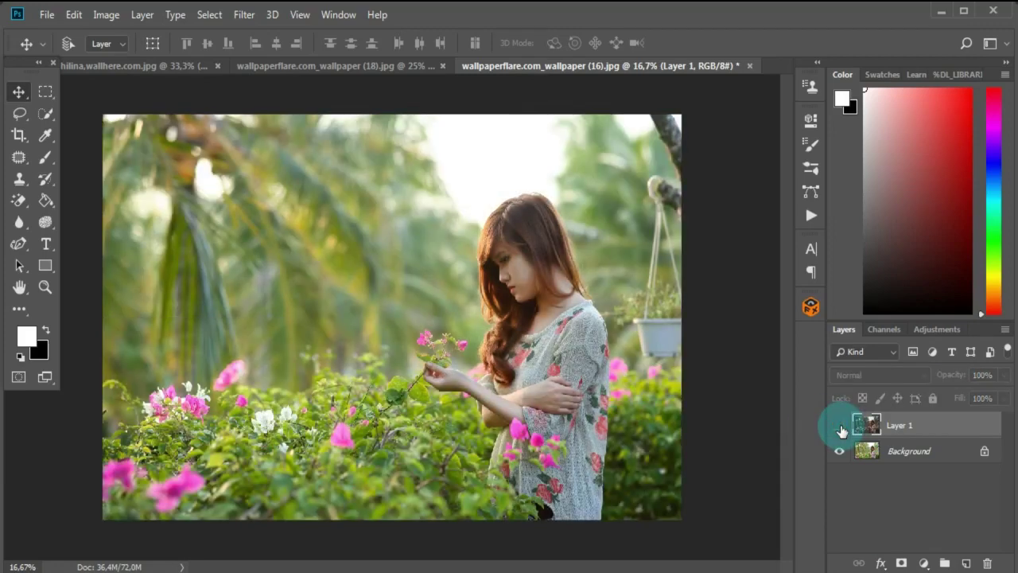
left_click(840, 428)
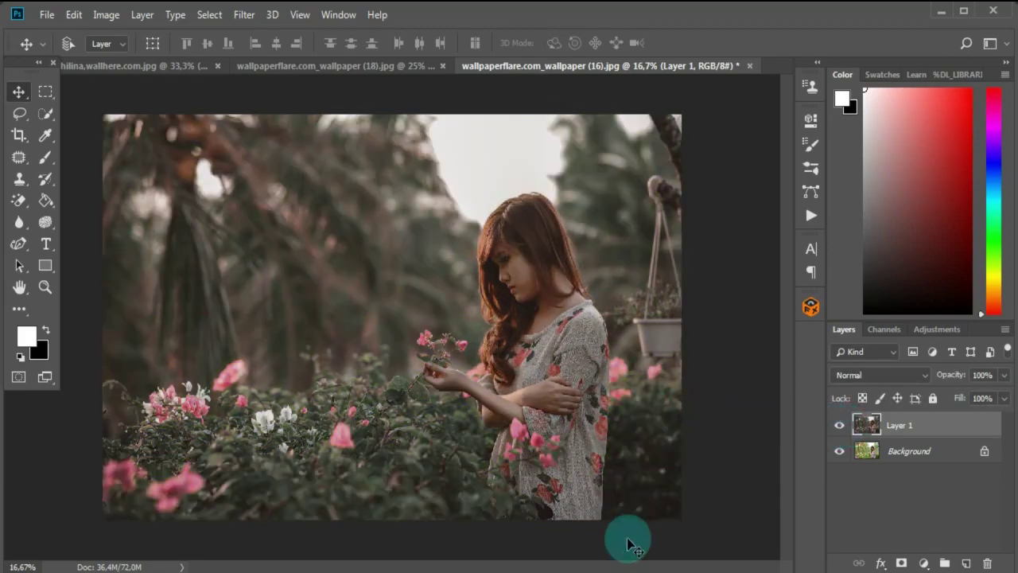